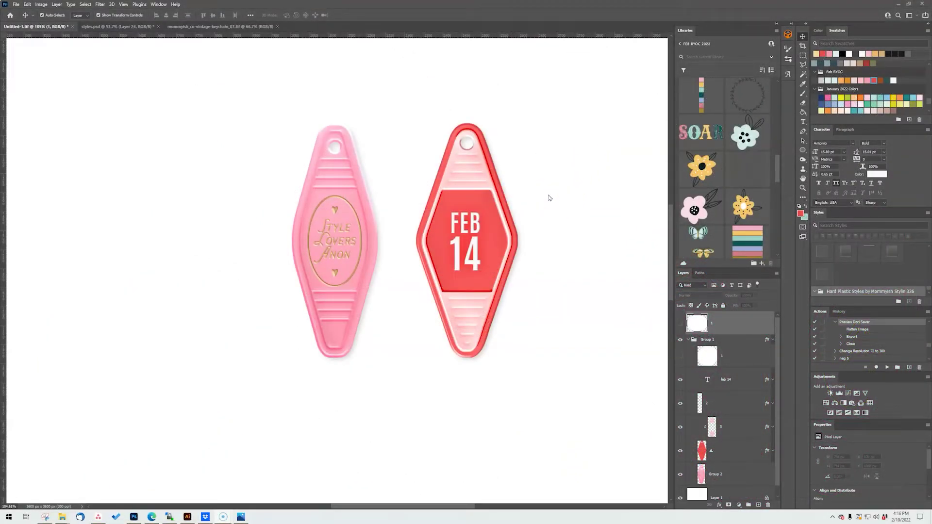
Step: Bring back the folder.jpg reference in Windows Photos, nudge it upward, then close it
click(543, 198)
mouse_move(99, 518)
mouse_move(240, 519)
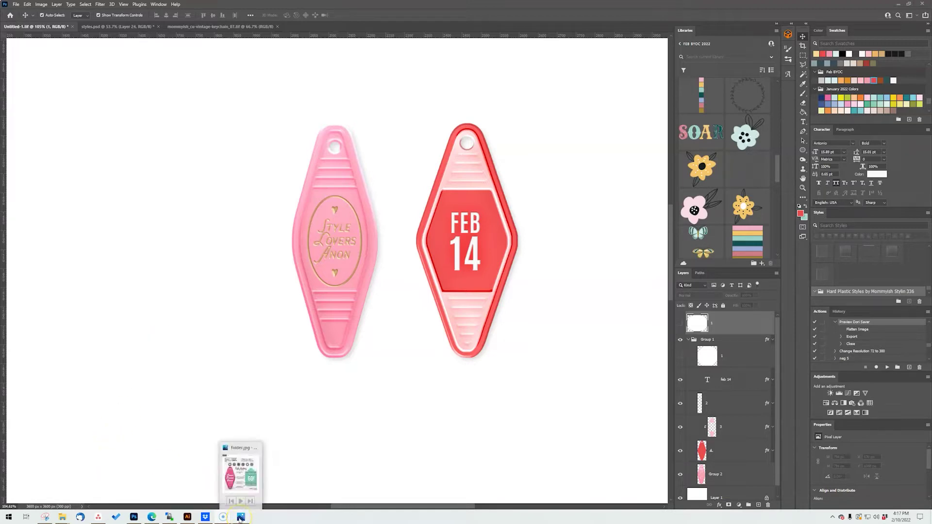
click(232, 478)
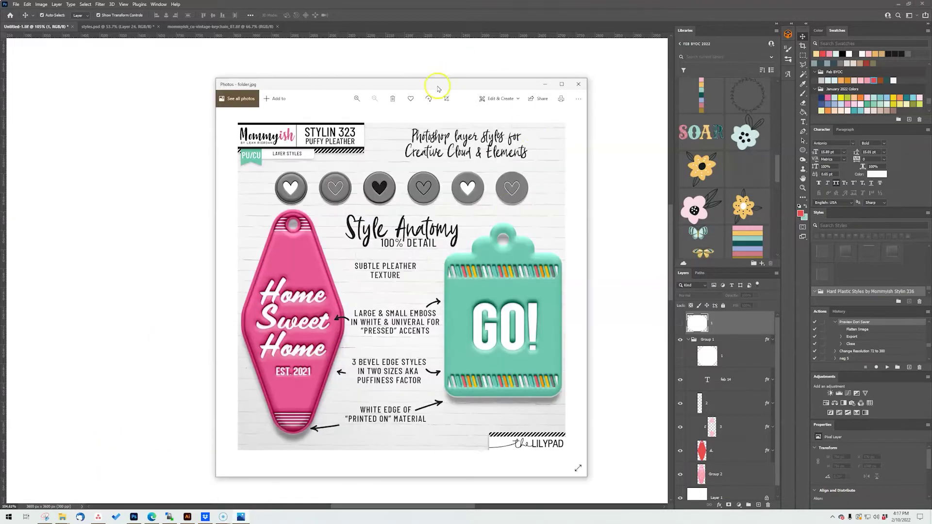
drag(437, 84, 439, 56)
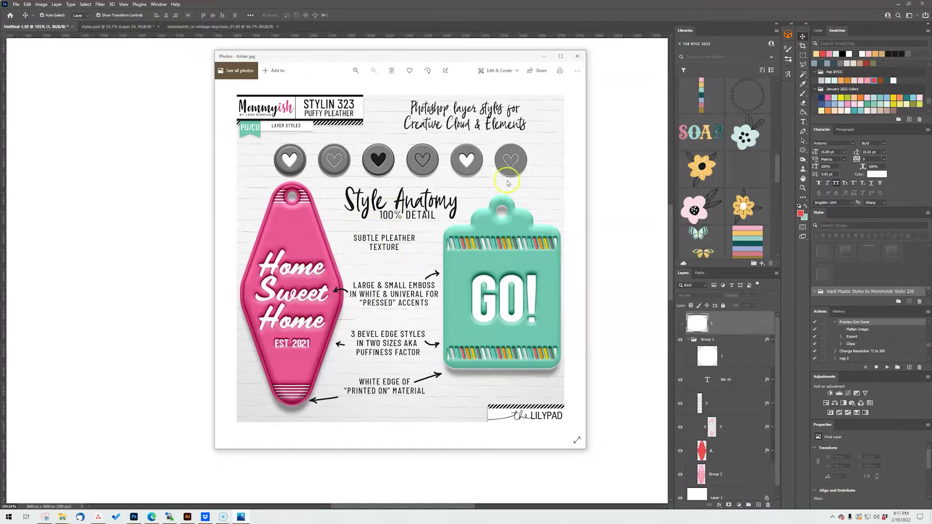
click(577, 57)
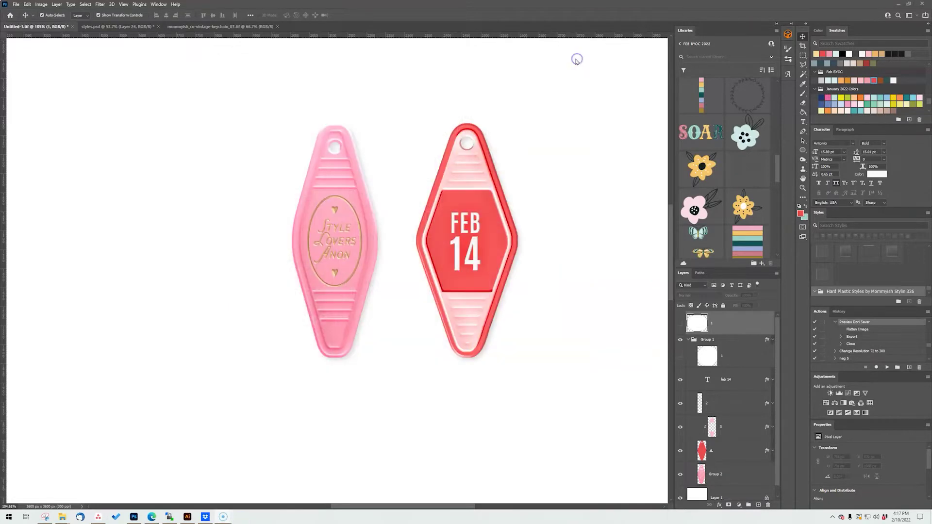
Step: View styles.psd, zoom out and back in, then return to the vintage keychain document
click(116, 27)
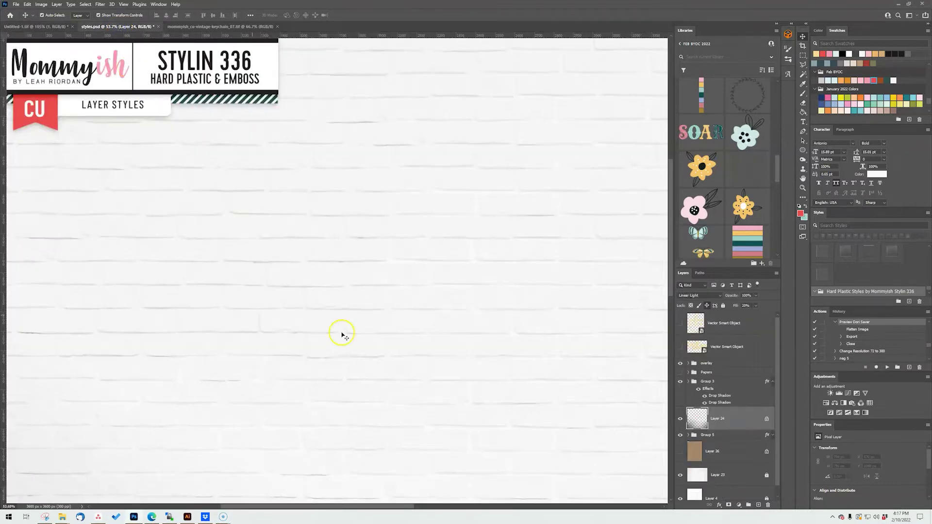
scroll(465, 428, down, 3)
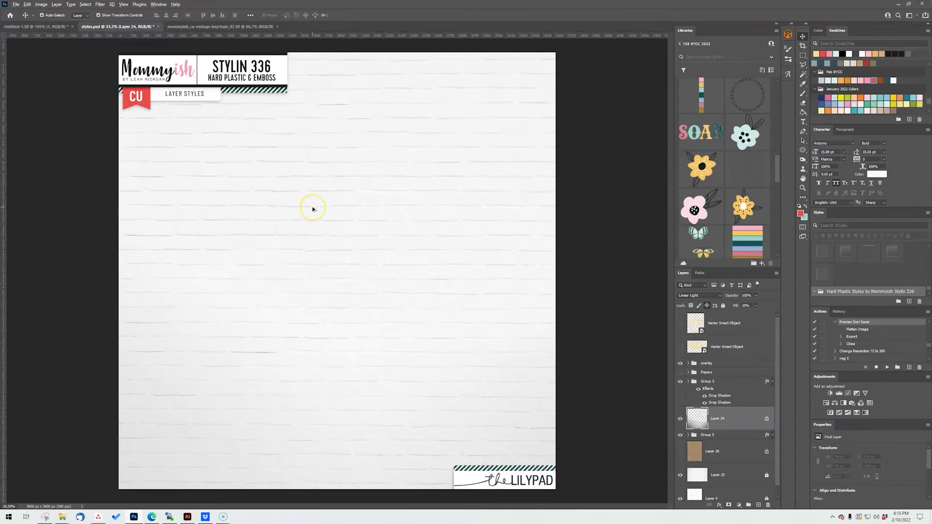
scroll(312, 209, up, 5)
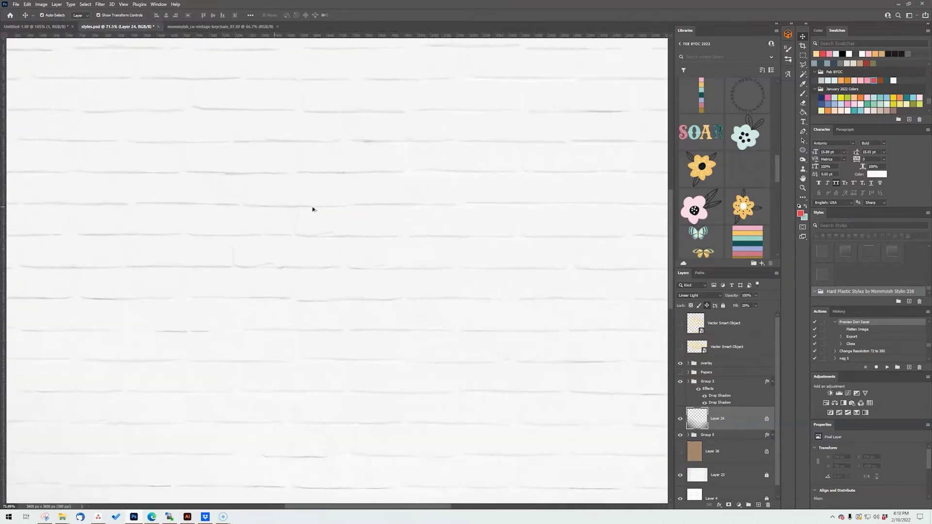
click(220, 26)
Step: Click through the keychain's base, stripes, circle and Layer 3 to identify them
click(381, 136)
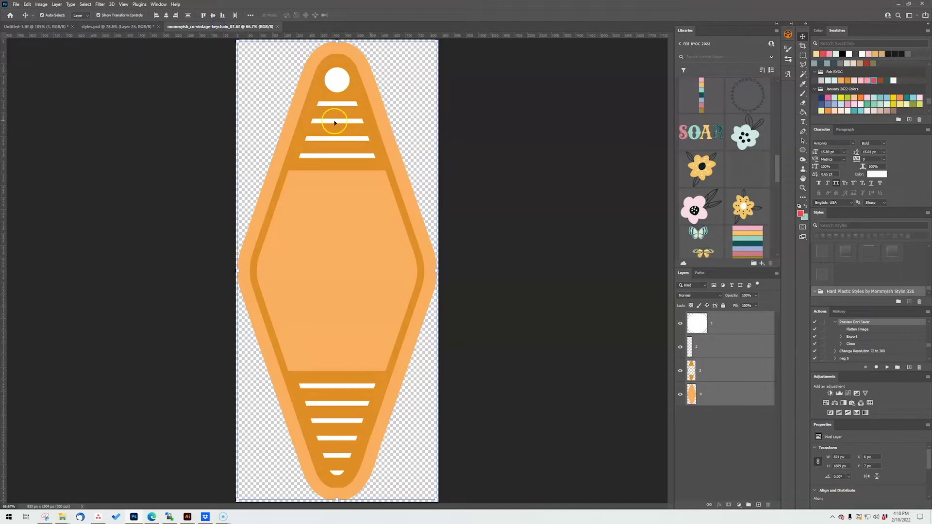
click(352, 51)
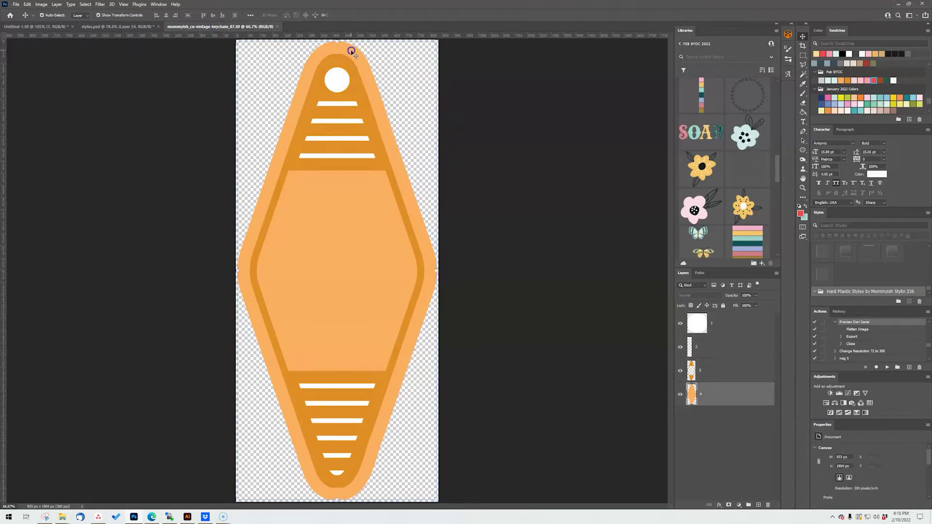
click(363, 113)
click(361, 139)
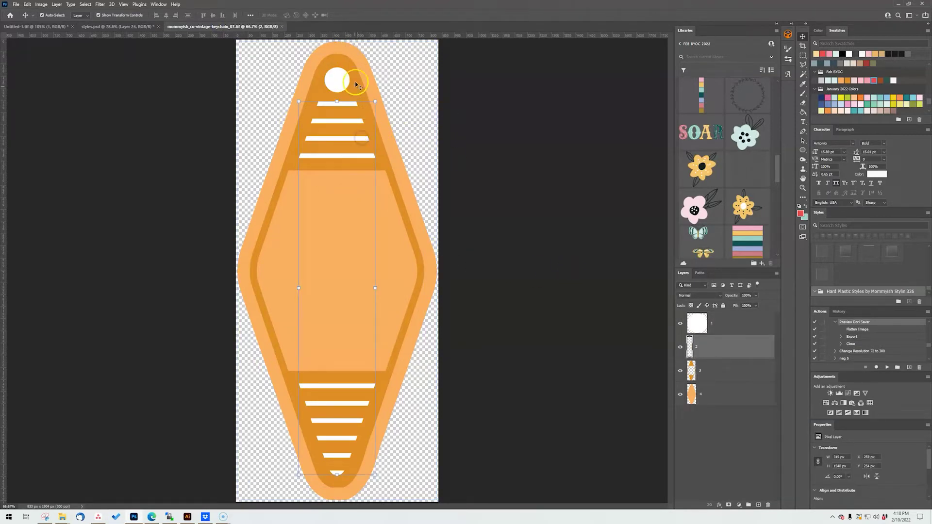
click(336, 82)
click(390, 75)
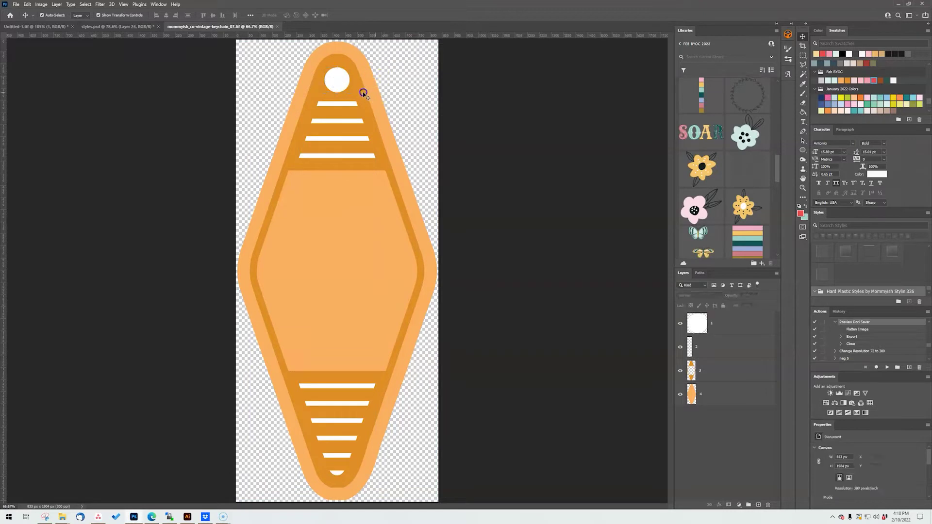
click(363, 93)
click(457, 110)
mouse_move(186, 519)
Step: Duplicate all four keychain layers into styles.psd and view that document
click(712, 330)
shift+click(718, 390)
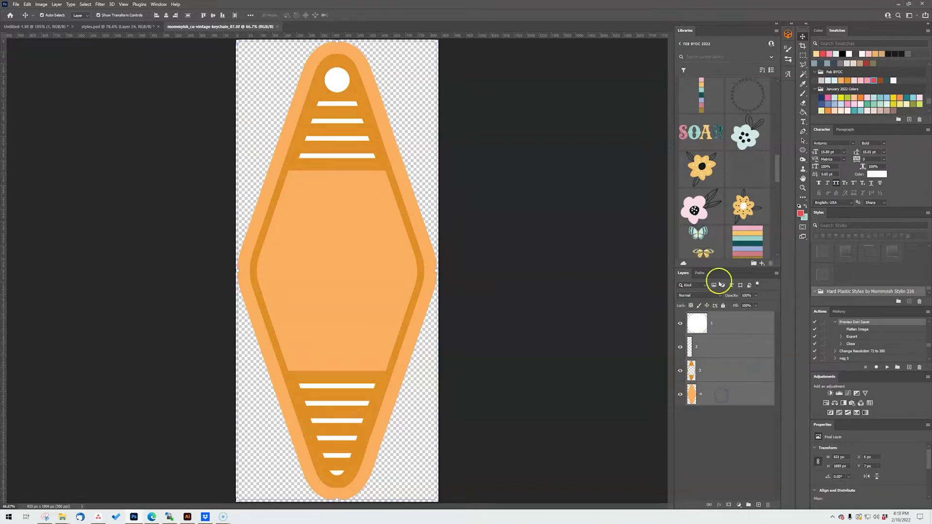
right_click(714, 395)
click(739, 115)
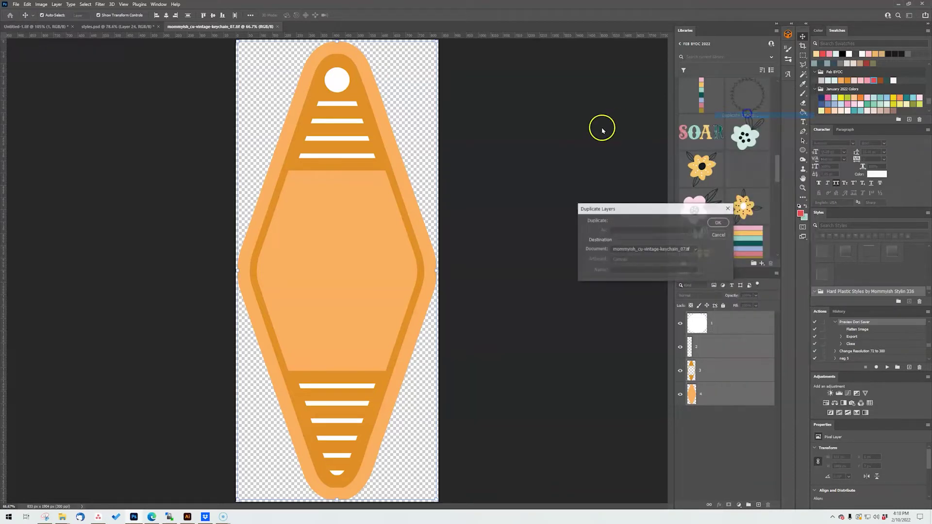
click(642, 249)
click(624, 256)
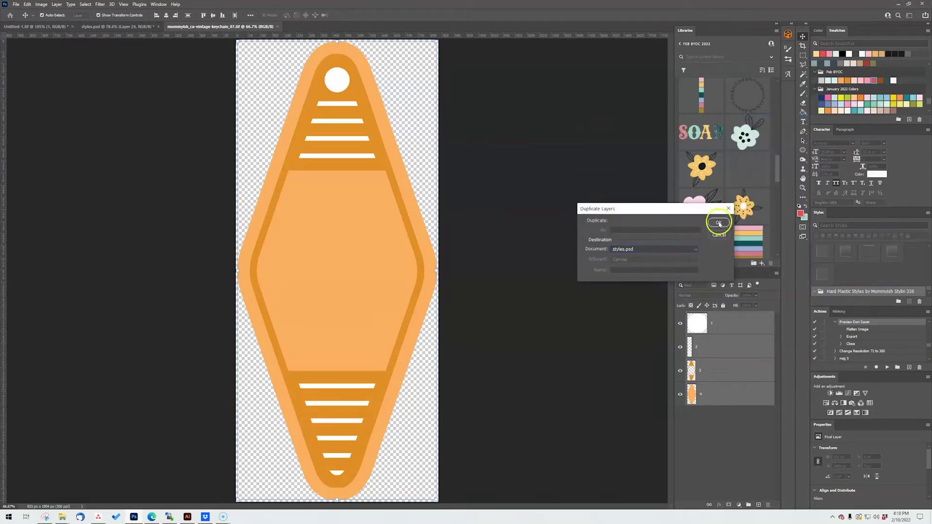
click(717, 222)
click(119, 26)
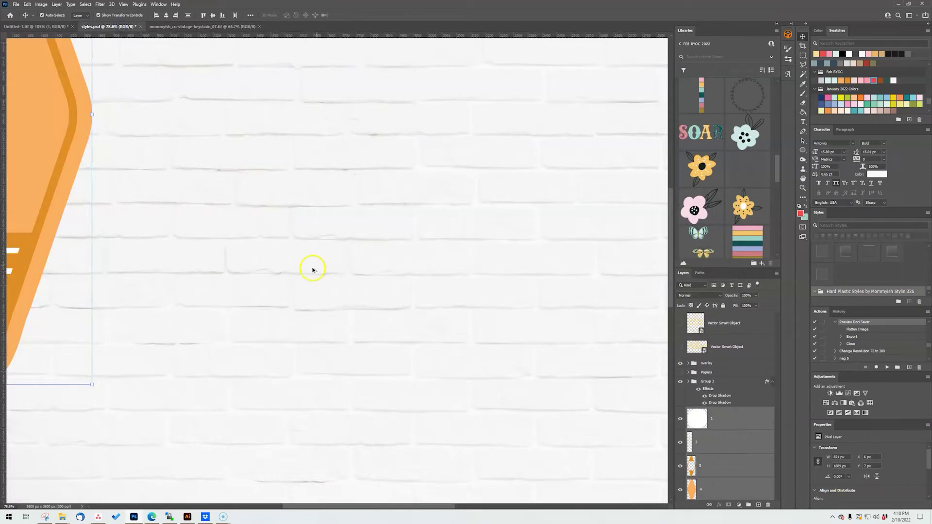
Step: Move the keychain to mid-canvas, scale it down proportionally, snap to the centre guide, and commit
scroll(301, 269, down, 3)
scroll(294, 273, down, 2)
drag(166, 185, 370, 209)
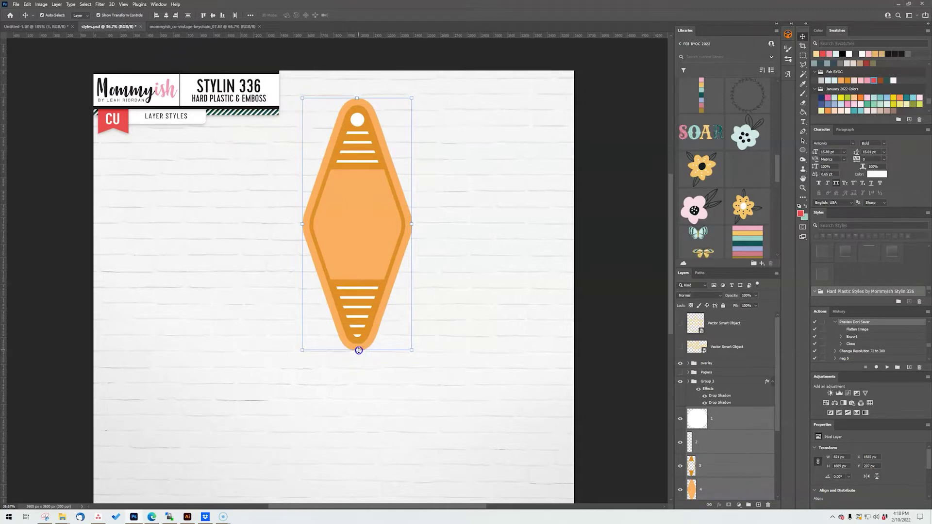
drag(359, 351, 362, 221)
click(367, 102)
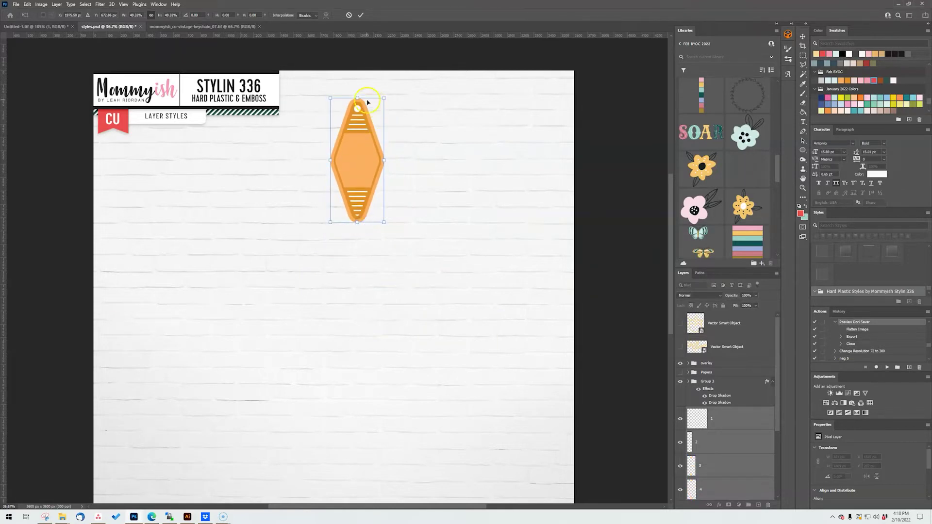
drag(357, 98, 370, 99)
drag(368, 156, 345, 248)
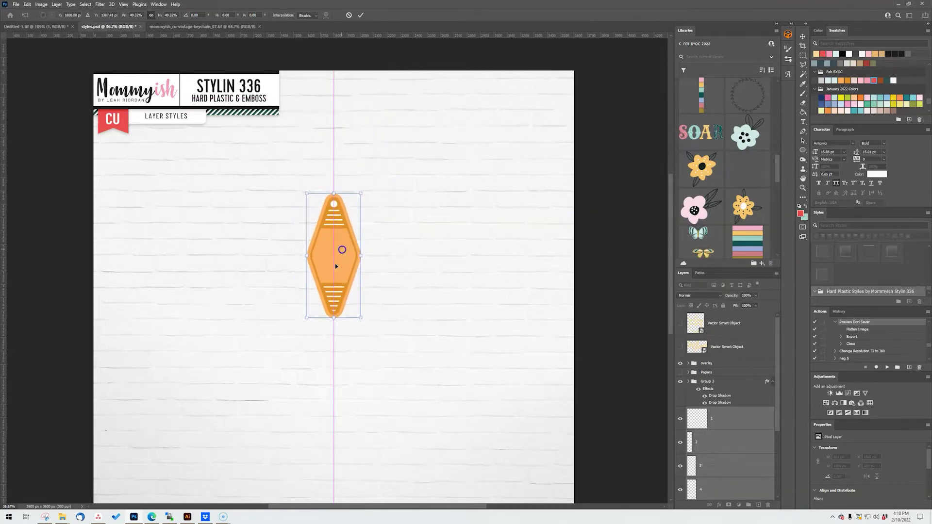
click(334, 316)
double_click(339, 302)
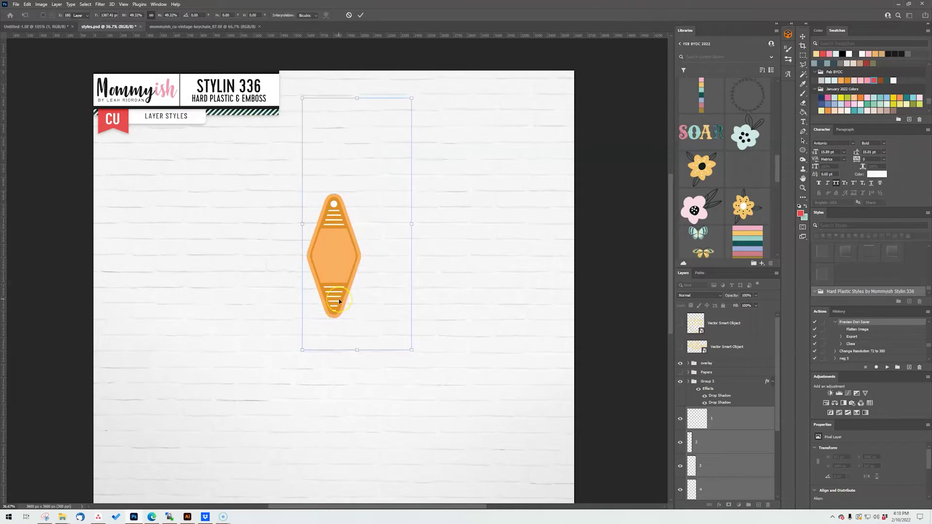
click(414, 167)
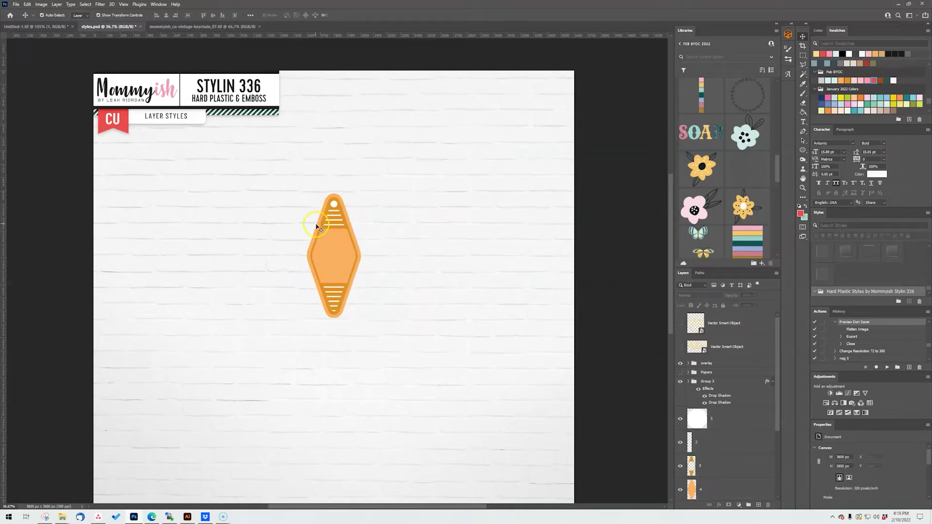
scroll(834, 269, down, 2)
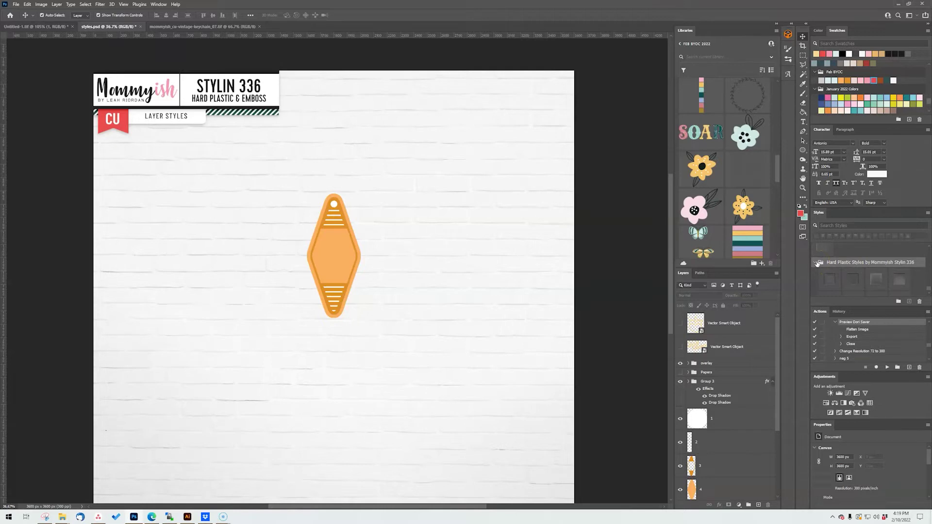
scroll(342, 189, up, 5)
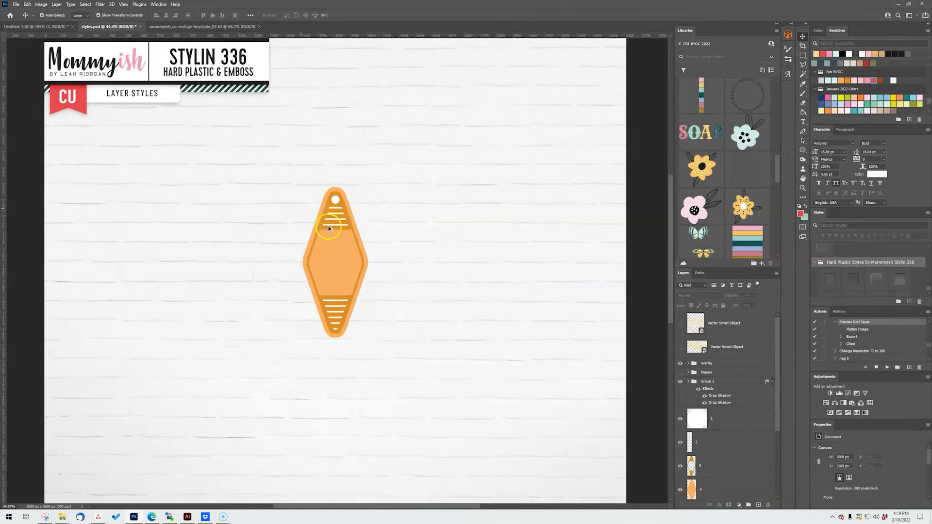
scroll(341, 189, up, 4)
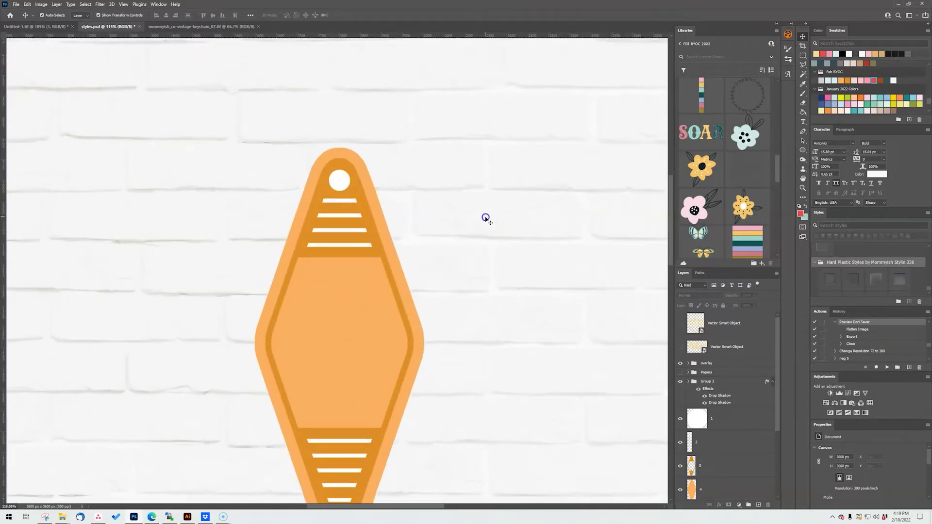
click(349, 191)
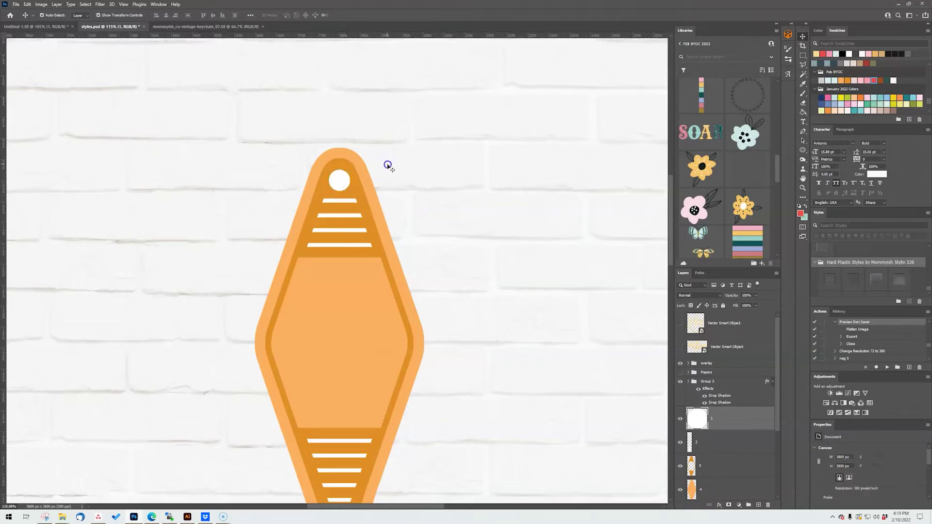
click(420, 160)
Step: Hide the white circle layer and make Layer 4, the tag base, the active layer
ctrl+click(339, 180)
key(Return)
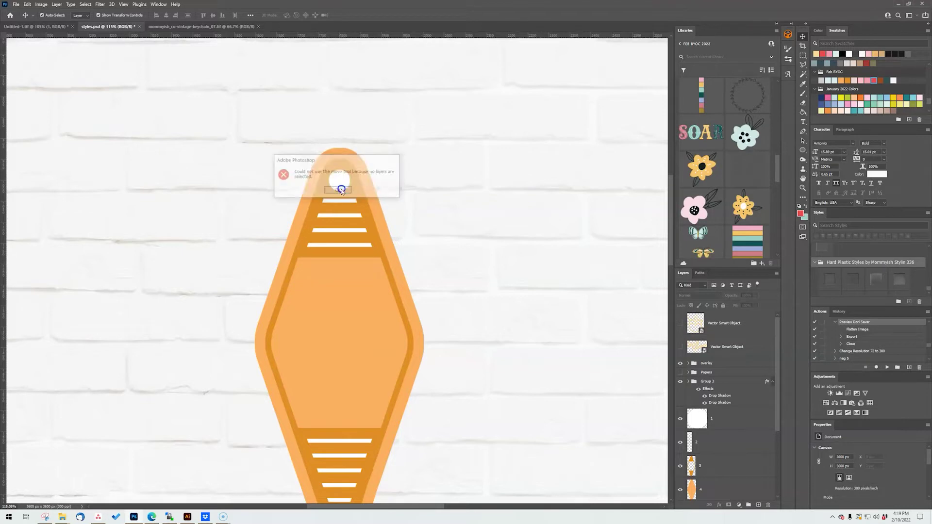
ctrl+click(340, 181)
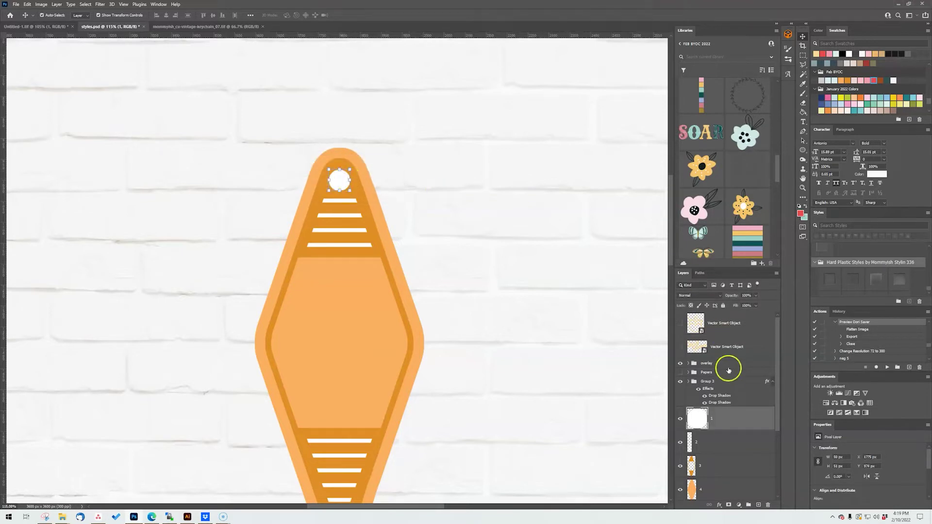
click(713, 418)
click(681, 420)
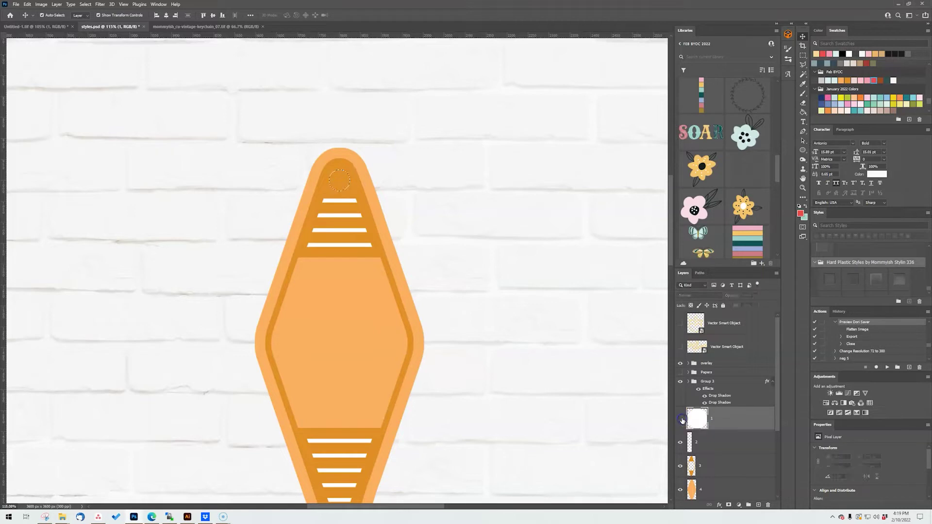
scroll(719, 404, down, 2)
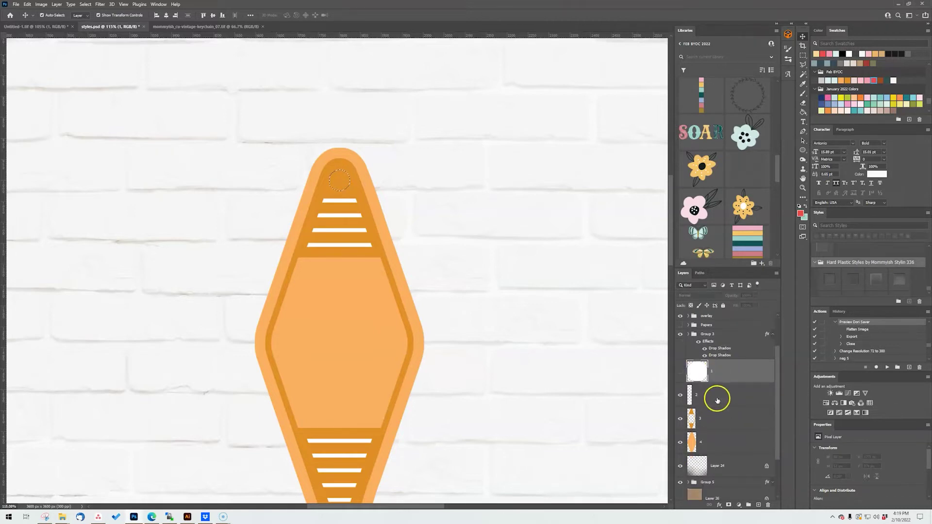
scroll(717, 399, down, 1)
click(717, 395)
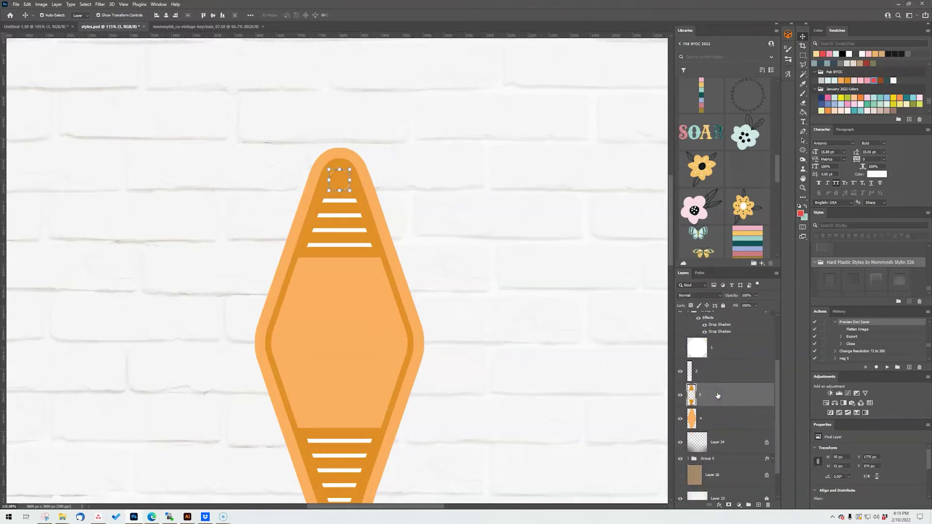
click(711, 410)
Step: Delete the circular selection from Layer 4 to cut the hole, then reload the circle outline
key(Delete)
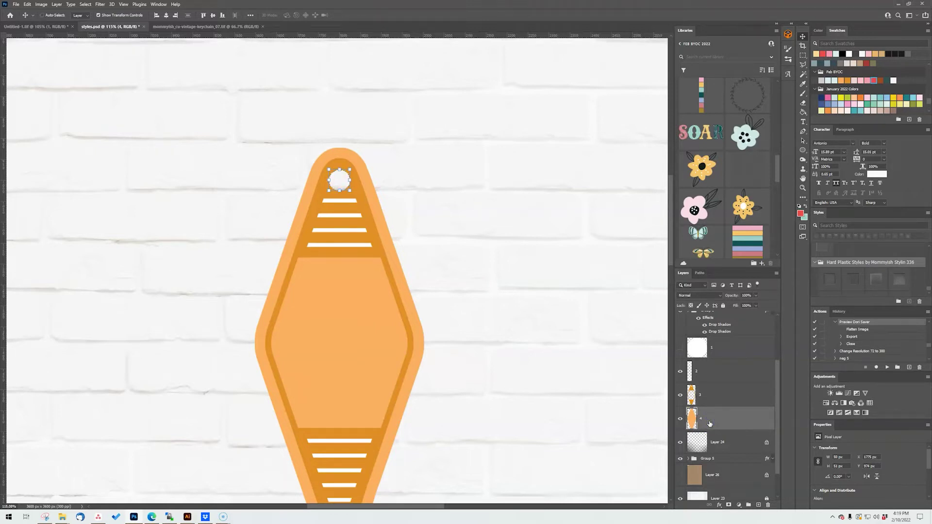
key(ctrl+d)
click(390, 194)
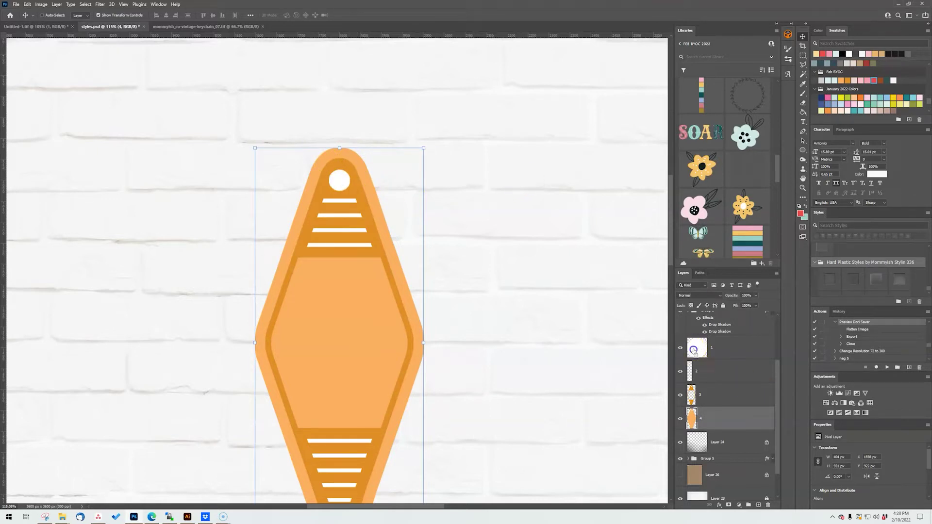
ctrl+click(694, 350)
click(680, 350)
click(713, 395)
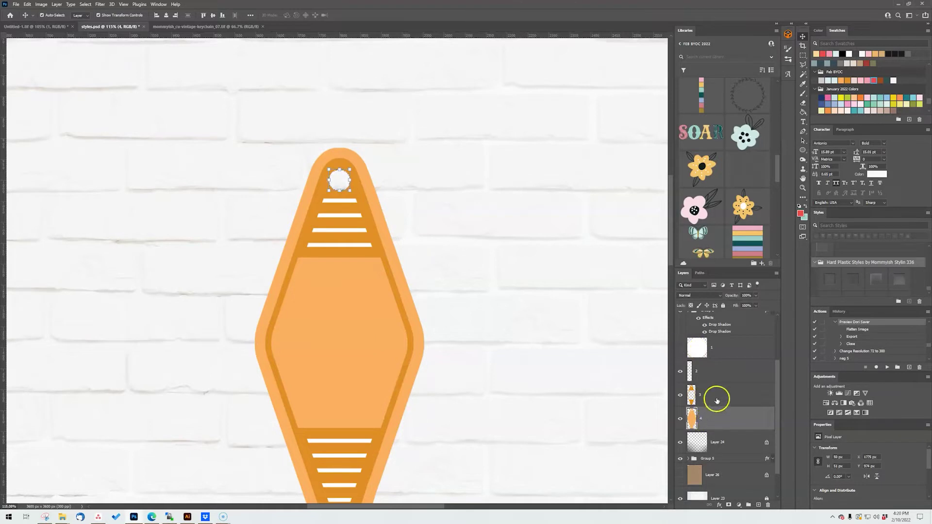
click(714, 417)
Step: Toggle the white stripes layer to confirm the bands remain above and below the hole
click(680, 371)
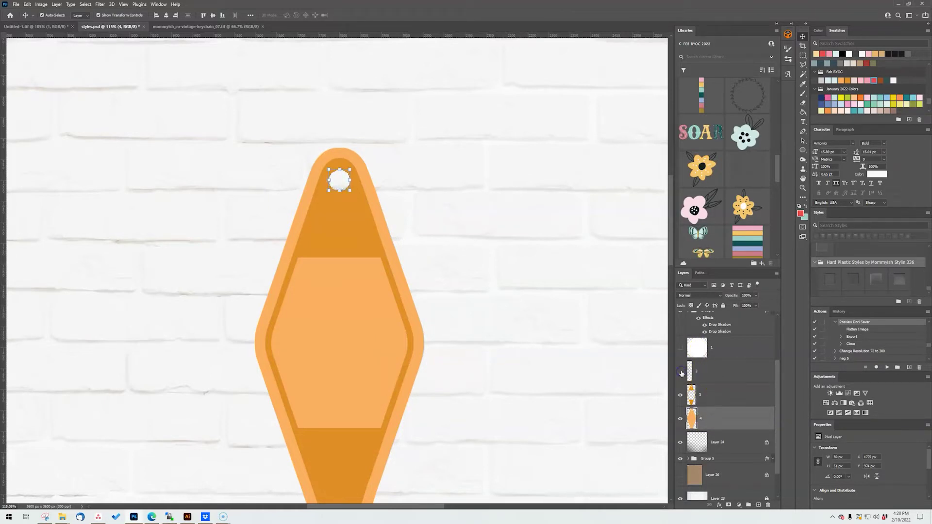
click(681, 373)
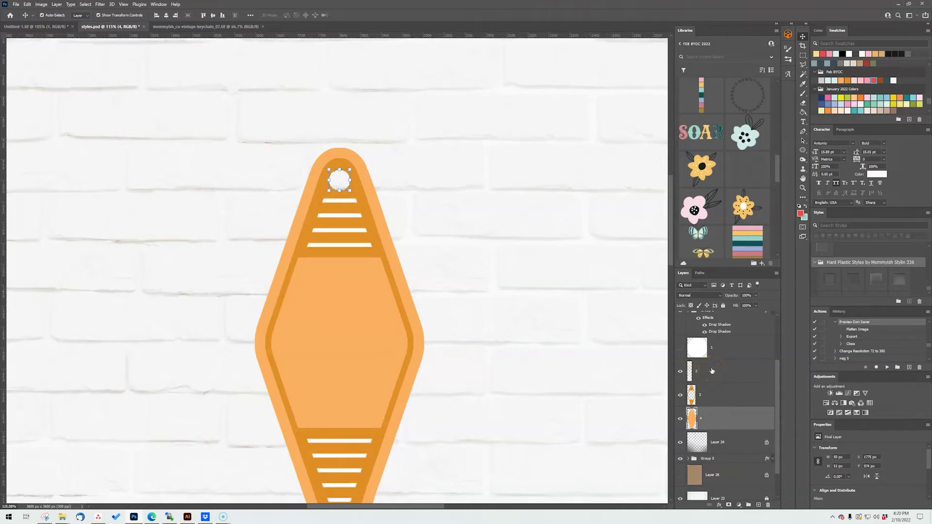
click(711, 371)
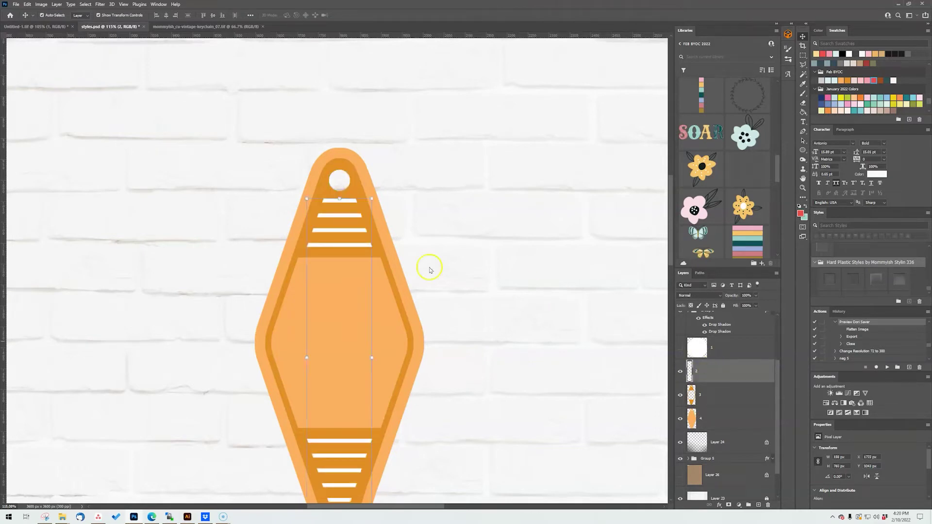
click(443, 206)
scroll(474, 273, down, 3)
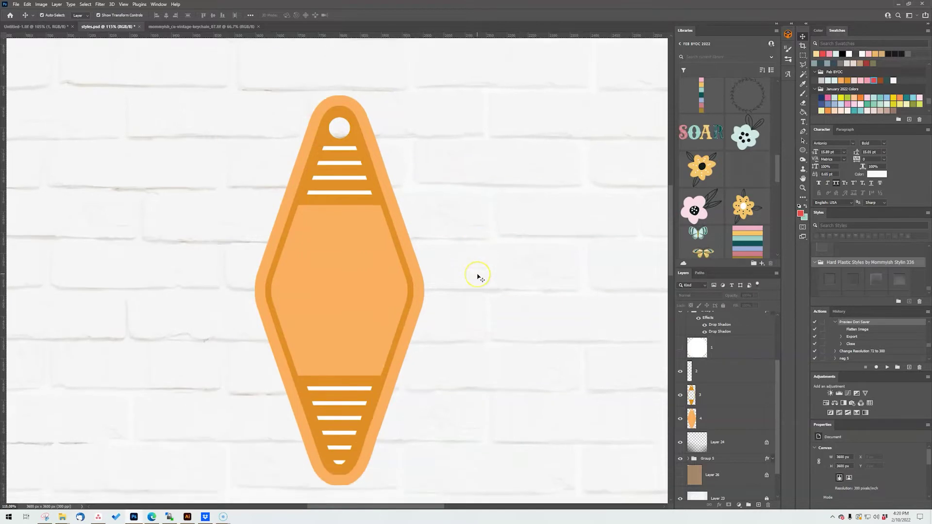
Step: Give Layer 4 a pink Color Overlay and rasterize its layer style
scroll(478, 276, down, 1)
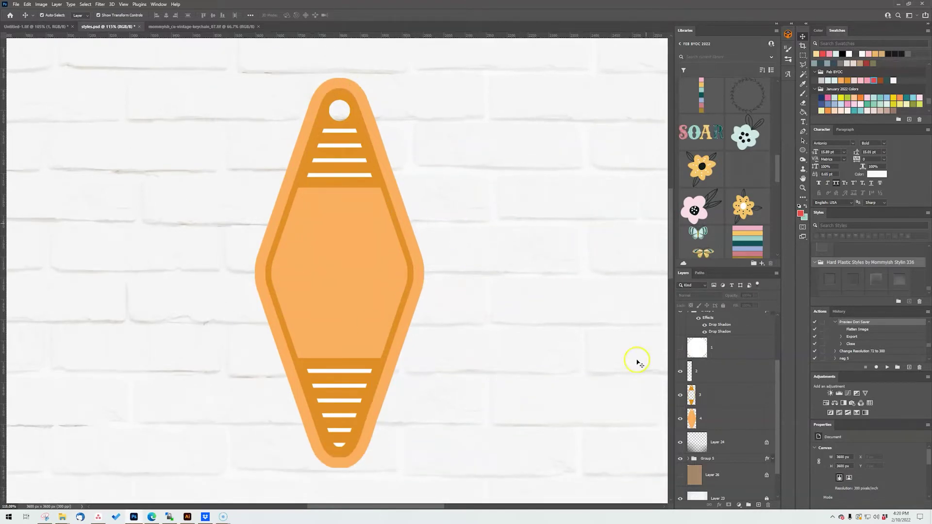
click(720, 417)
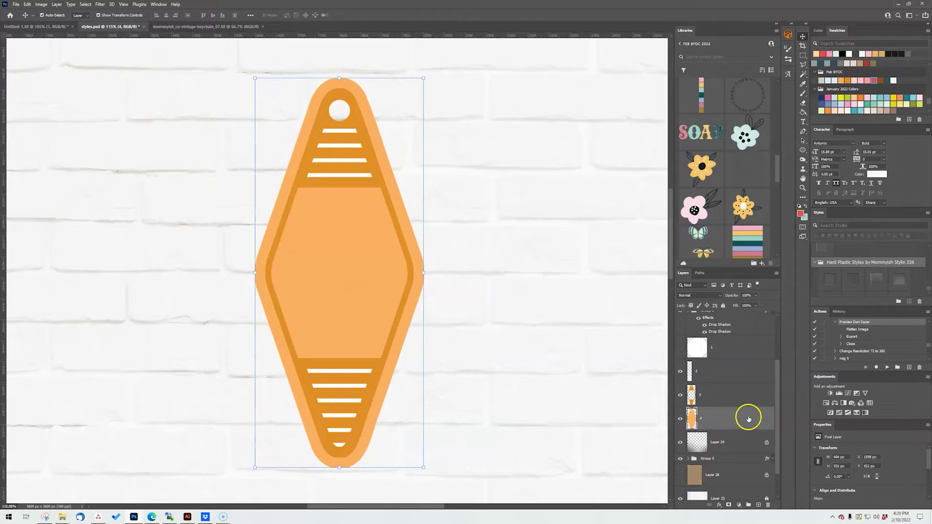
double_click(748, 418)
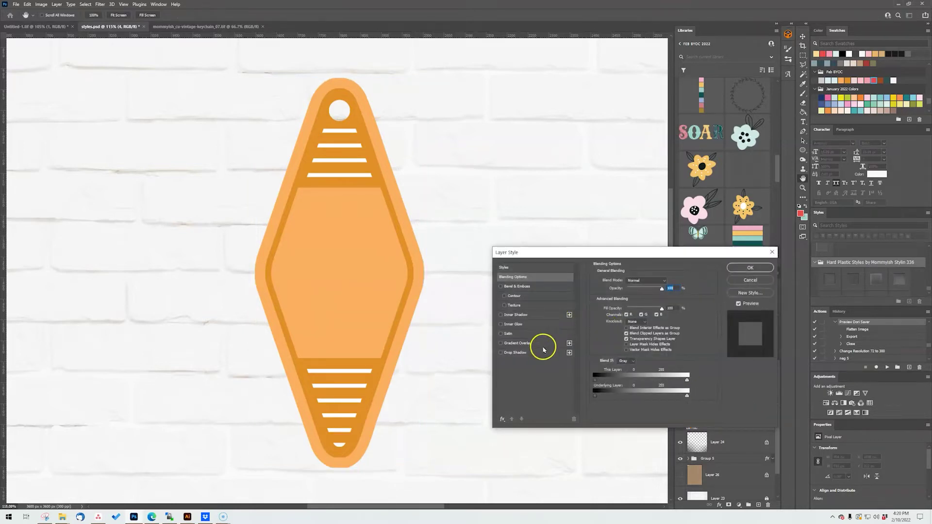
click(503, 419)
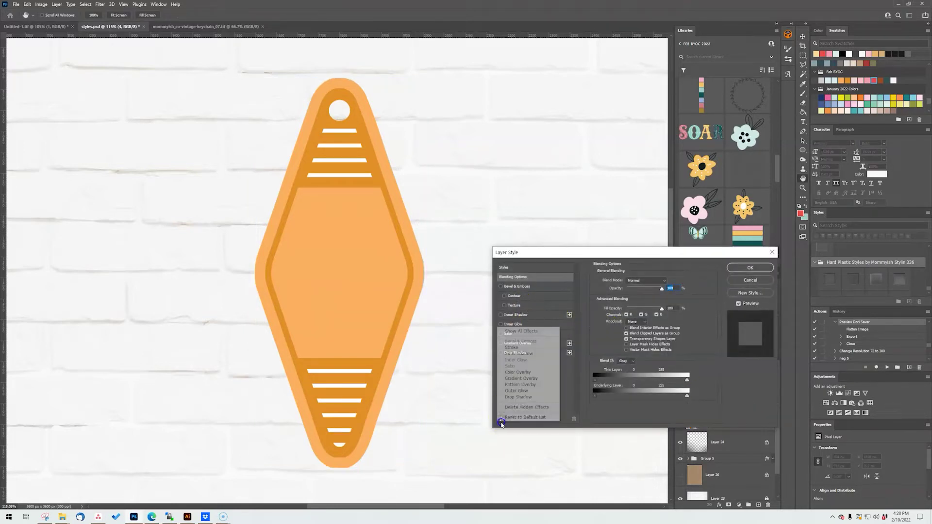
click(517, 372)
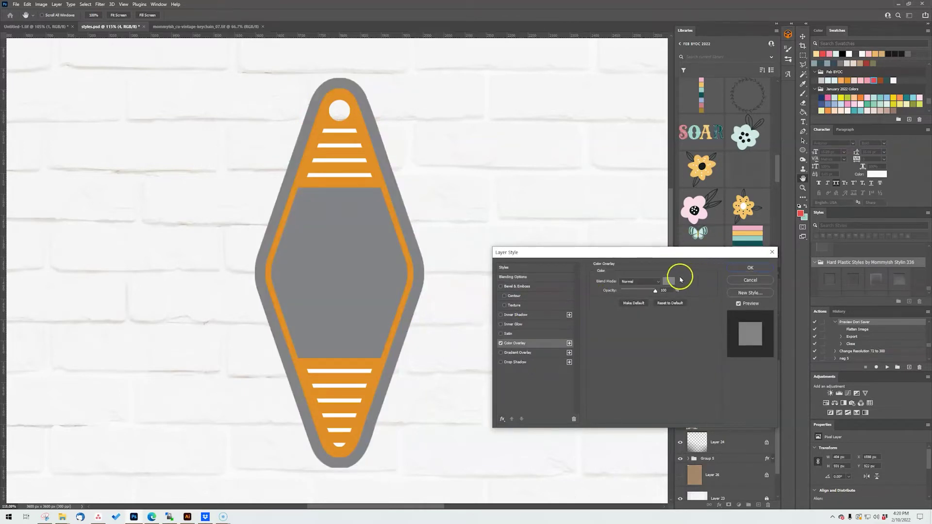
click(668, 282)
click(830, 53)
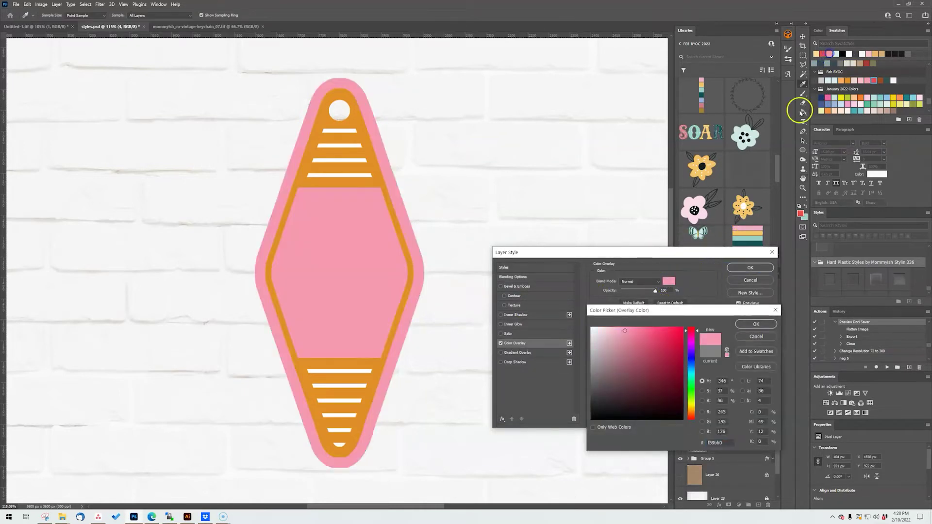
click(755, 323)
click(748, 272)
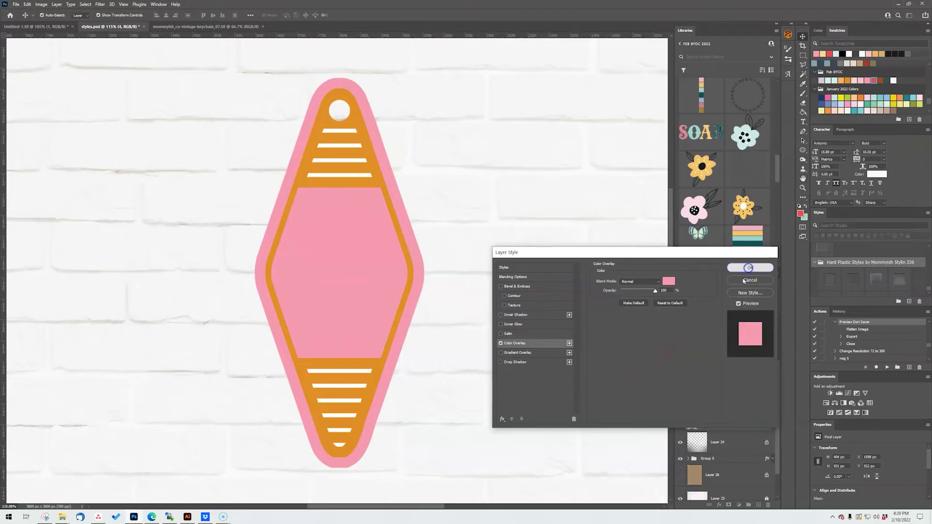
right_click(731, 420)
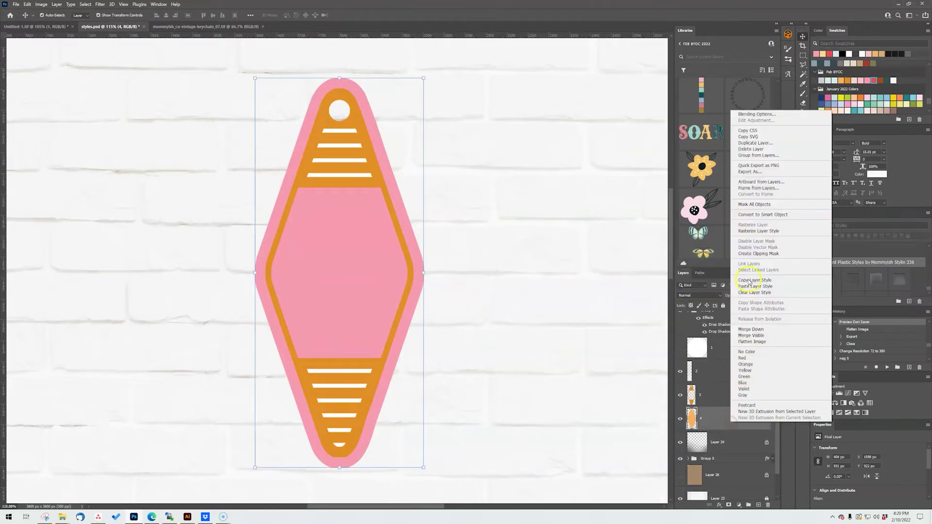
click(758, 231)
Step: Give Layer 3 a red Color Overlay and rasterize its layer style
click(680, 395)
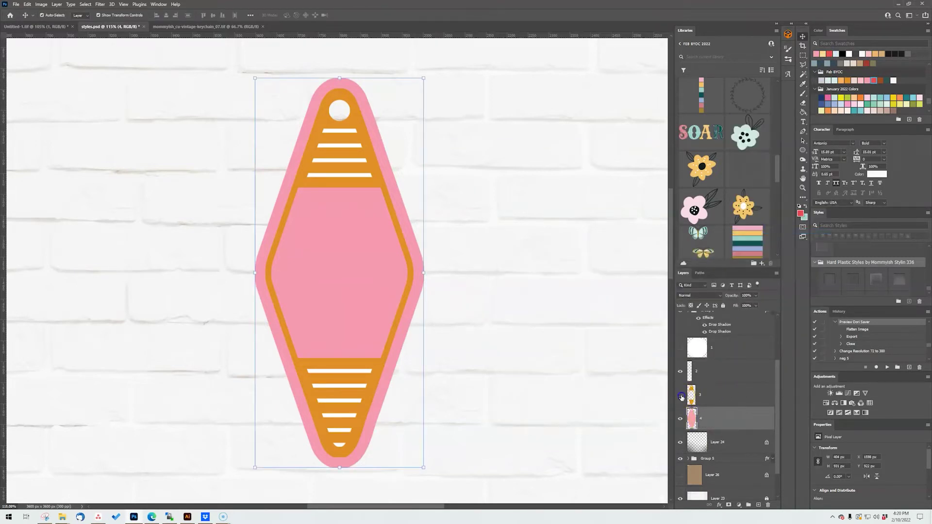
double_click(760, 394)
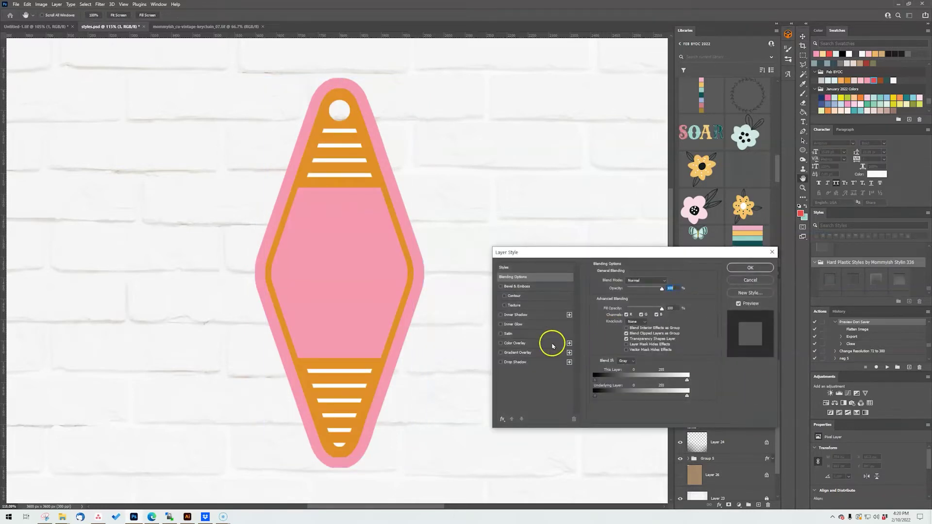
click(552, 343)
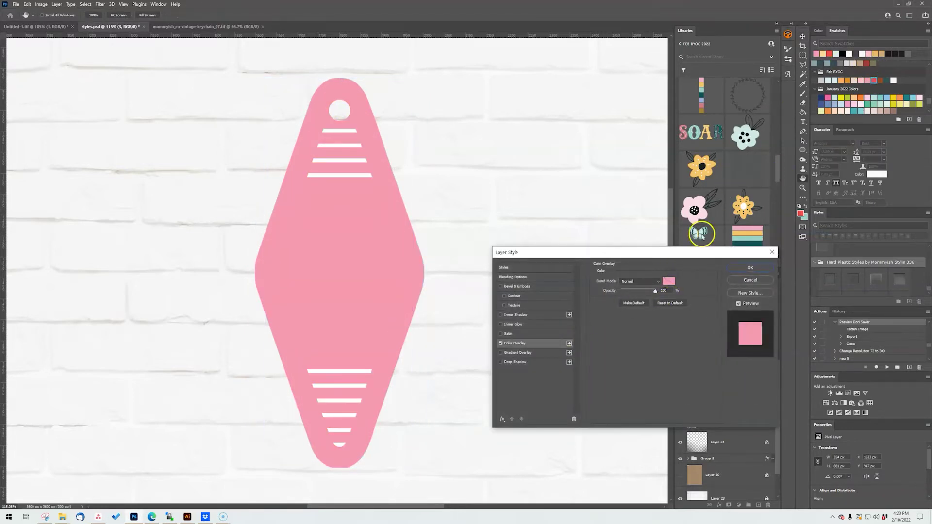
click(669, 281)
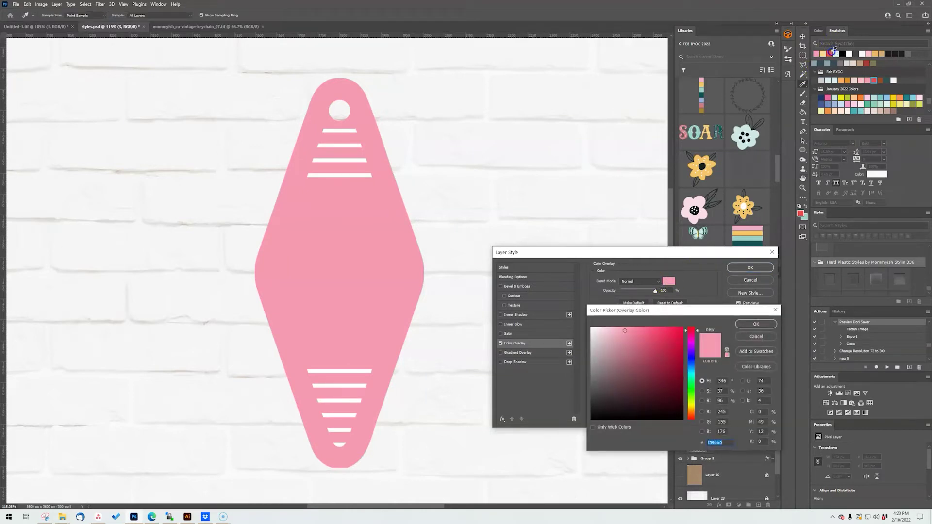
click(832, 52)
click(753, 323)
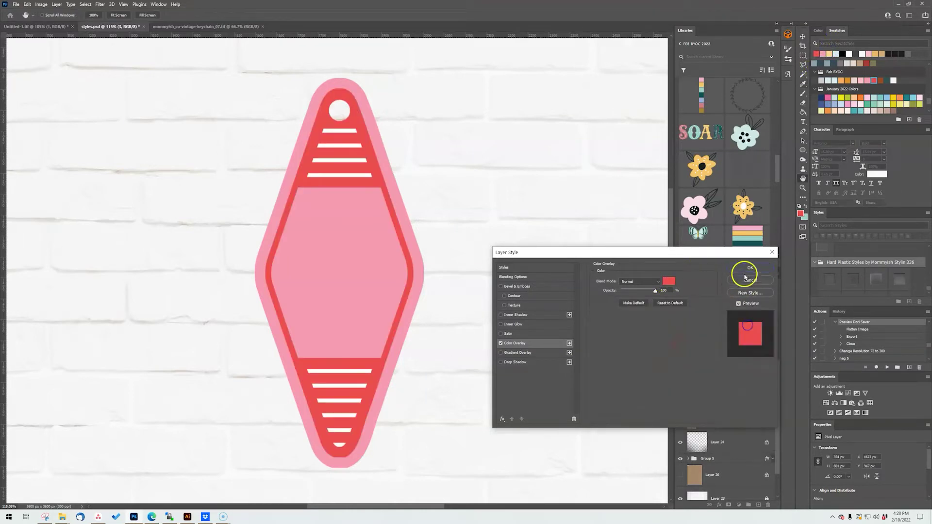
click(749, 268)
right_click(723, 397)
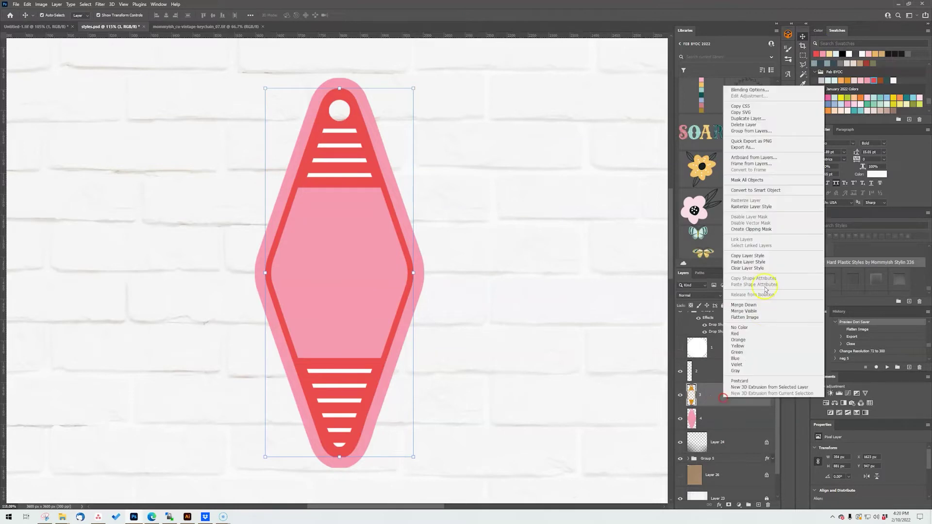
click(764, 206)
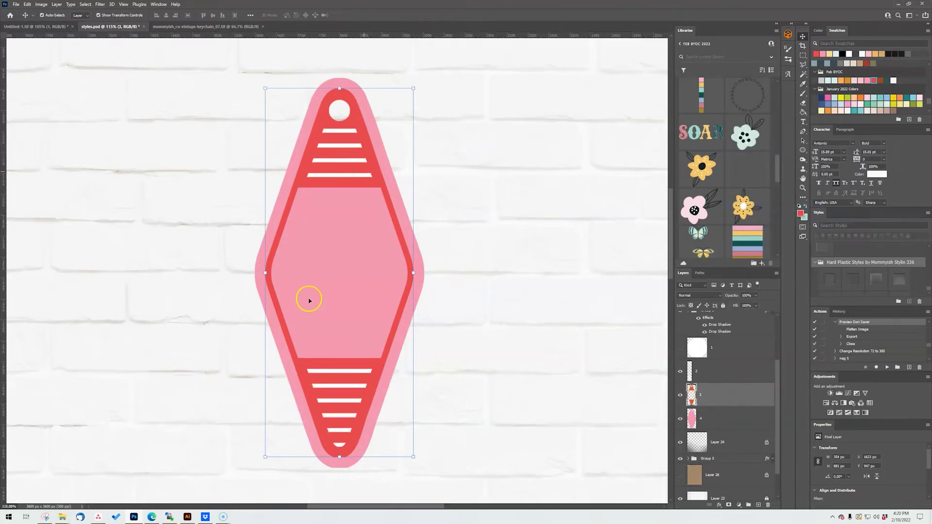
scroll(310, 316, down, 6)
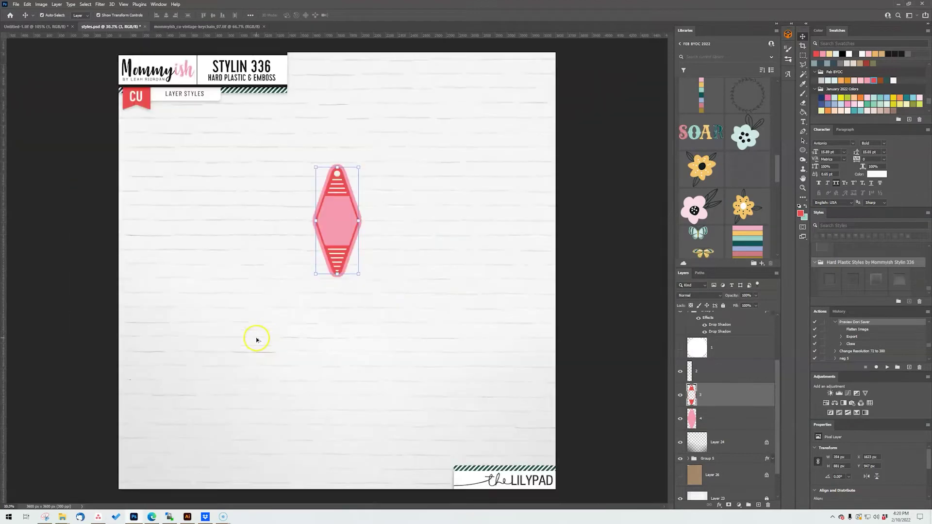
Step: Move both style queen logo layers onto the tag's centre panel and stretch them slightly taller
scroll(262, 315, down, 1)
scroll(286, 209, up, 5)
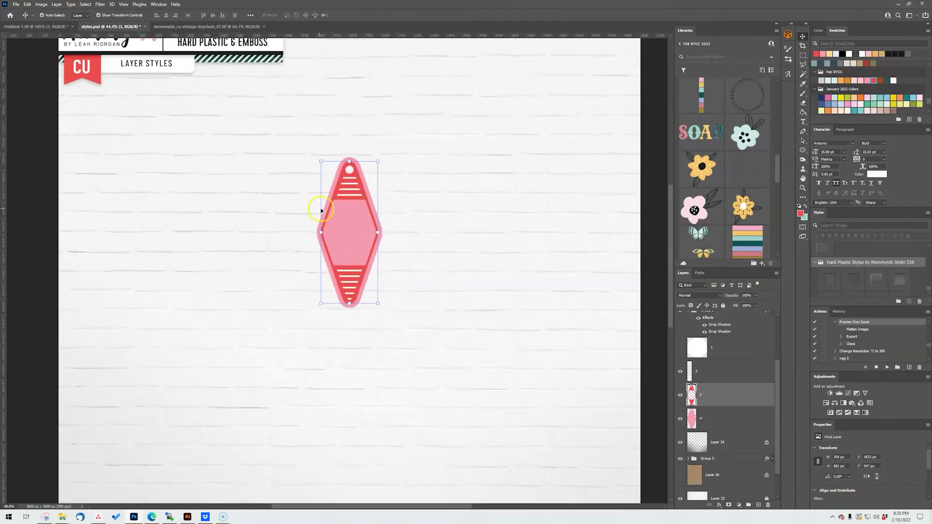
scroll(340, 248, up, 1)
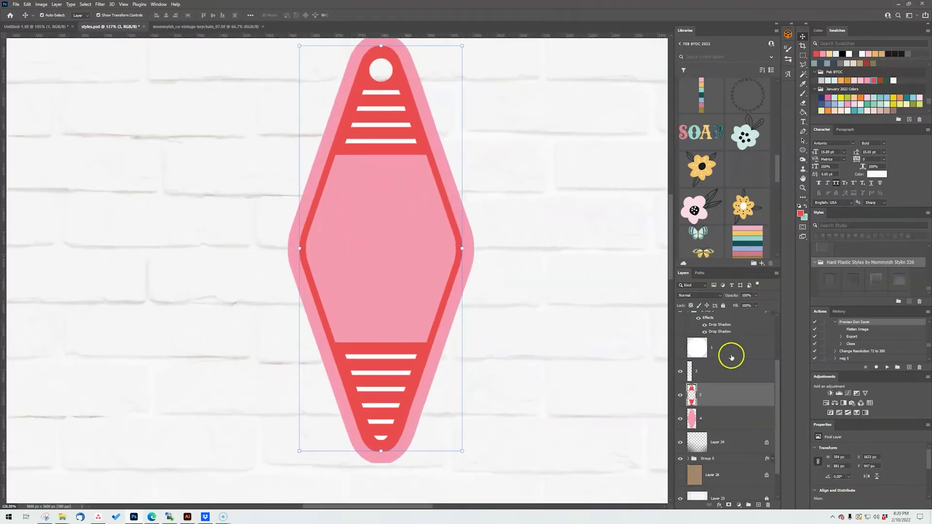
scroll(728, 354, up, 3)
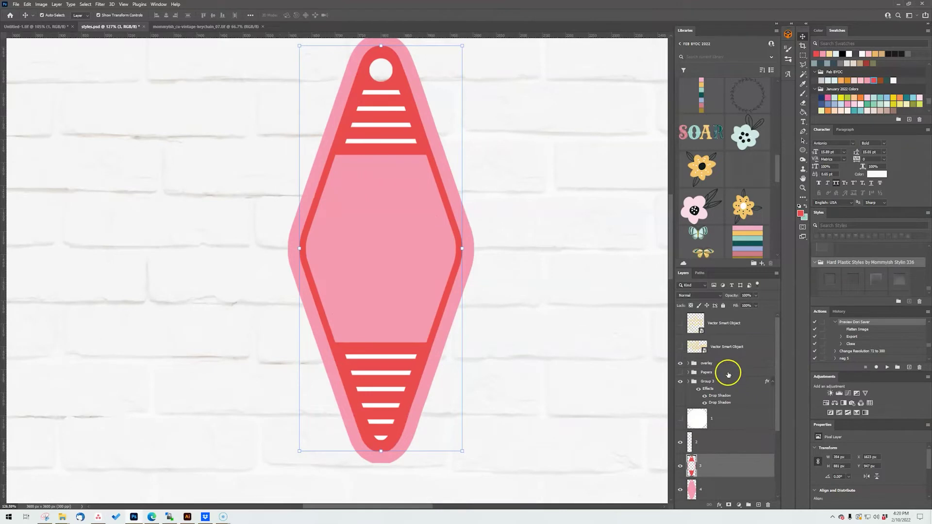
click(733, 324)
shift+click(733, 347)
scroll(424, 291, down, 2)
scroll(424, 292, down, 1)
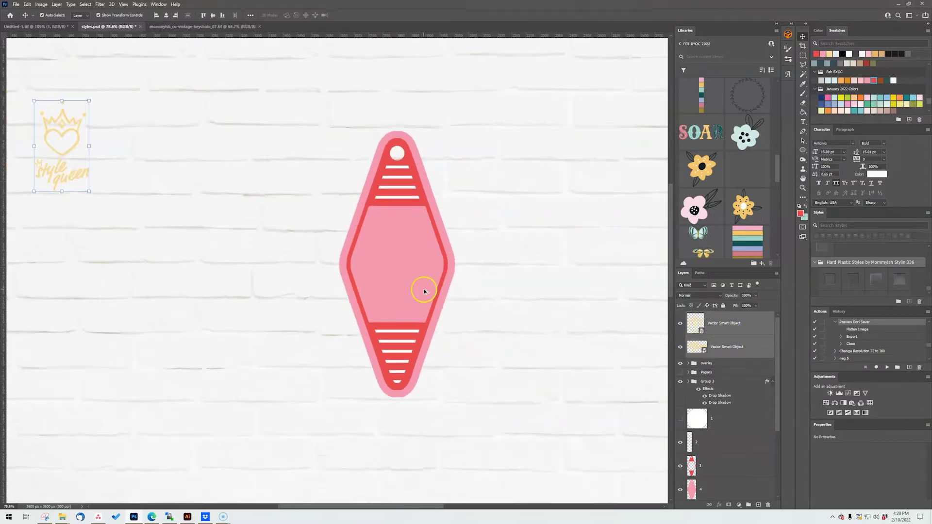
drag(74, 152, 412, 260)
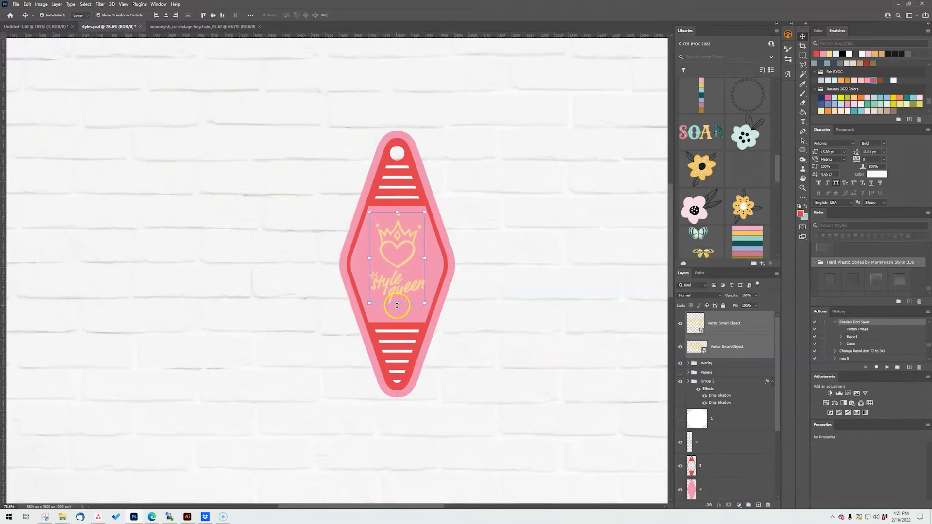
drag(397, 305, 397, 316)
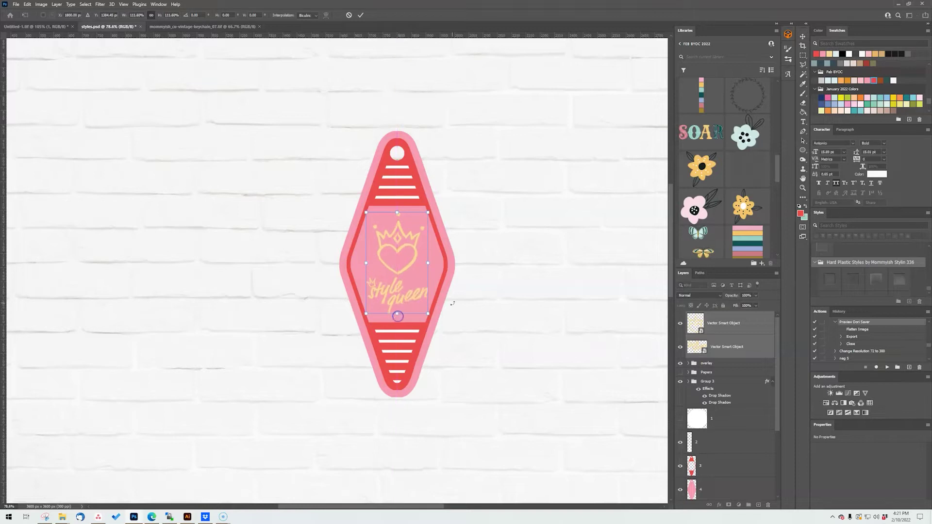
key(Return)
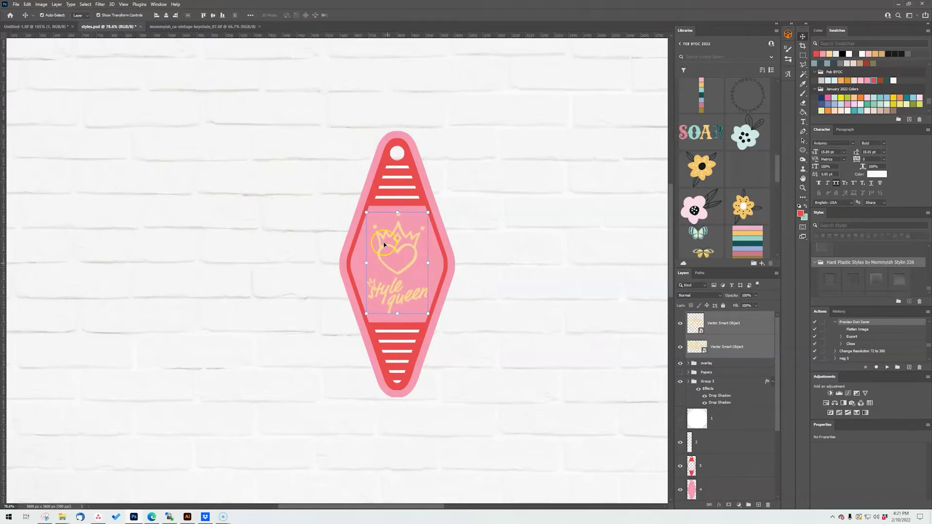
scroll(384, 228, up, 3)
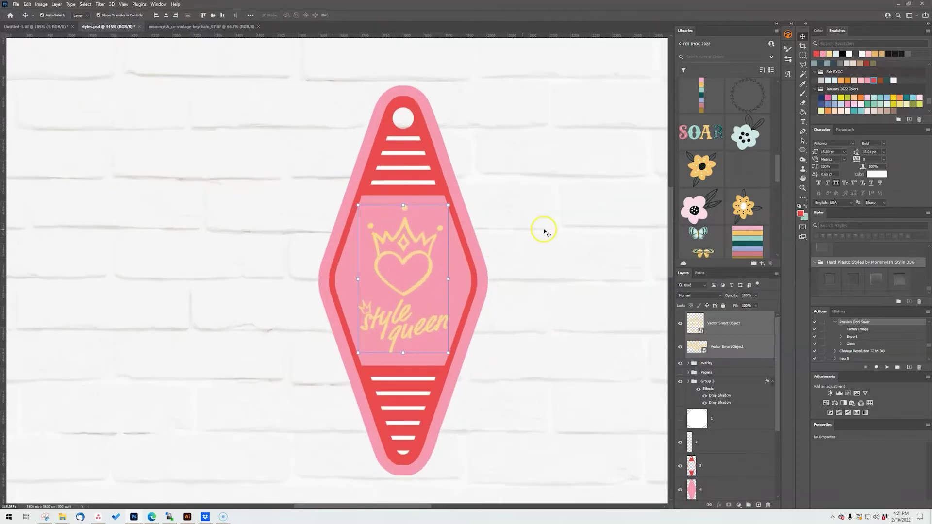
click(543, 230)
Step: Nudge the crown up and the 'style queen' text lower, then select the pink base layer
drag(400, 262, 402, 262)
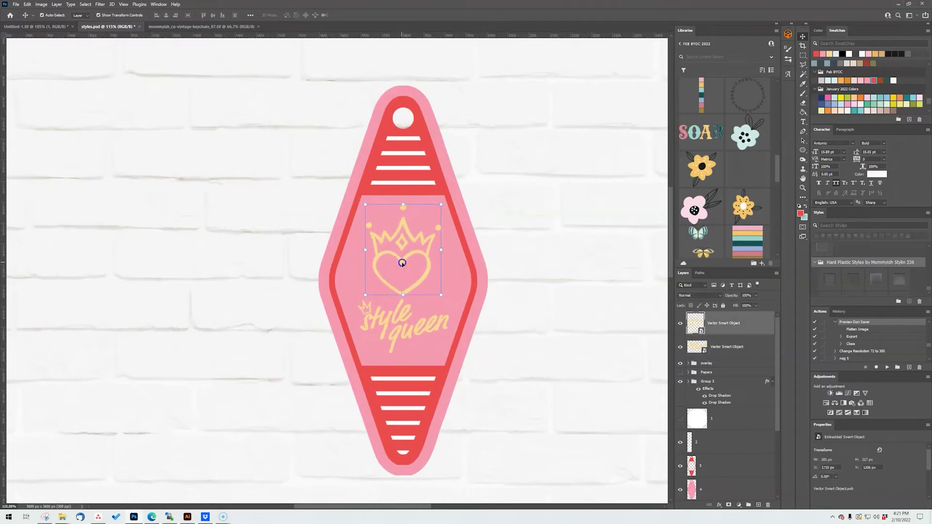
click(399, 308)
drag(399, 308, 399, 308)
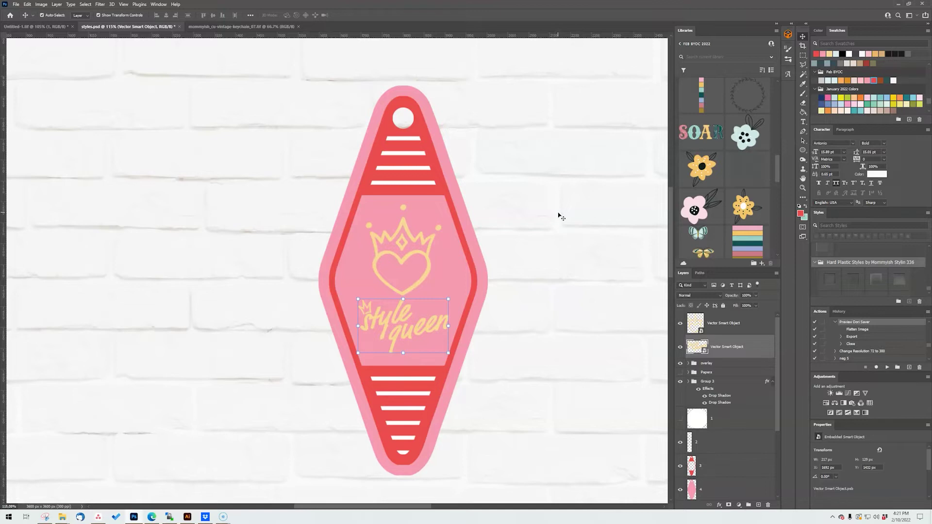
click(561, 212)
click(469, 285)
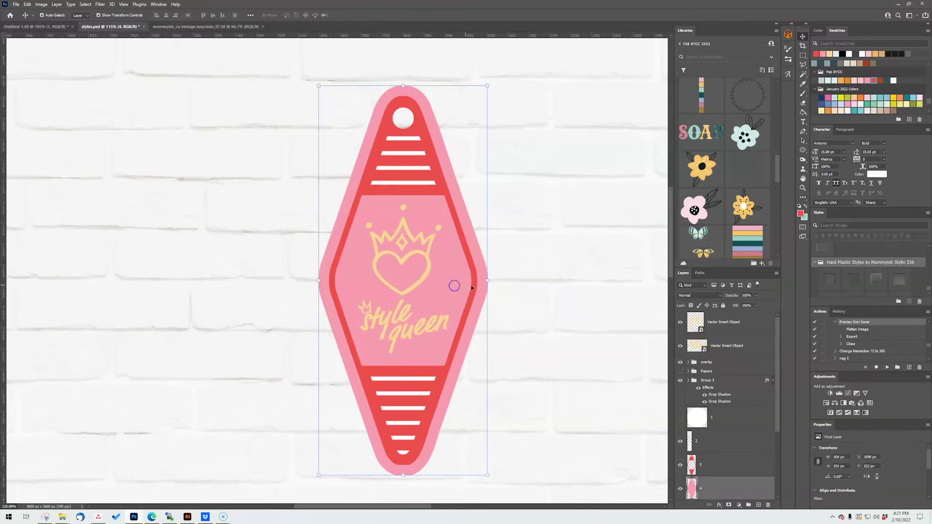
click(531, 225)
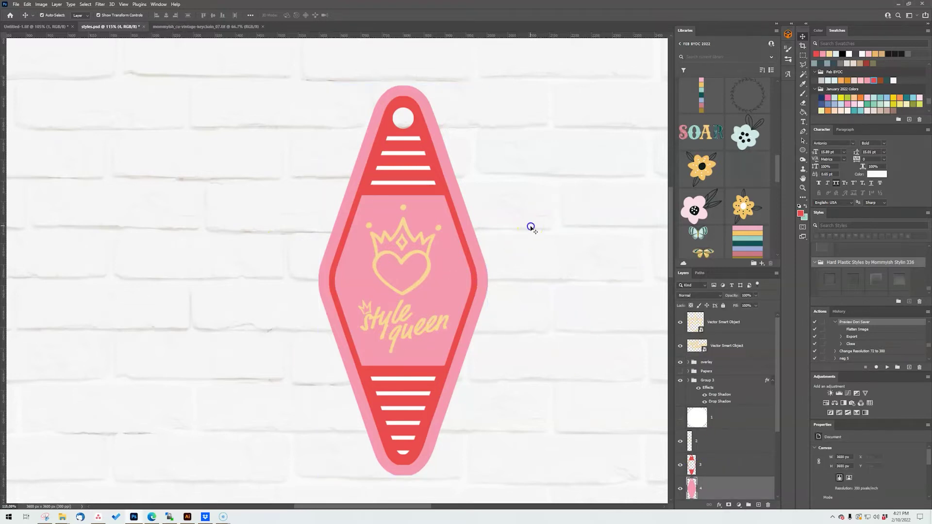
click(467, 216)
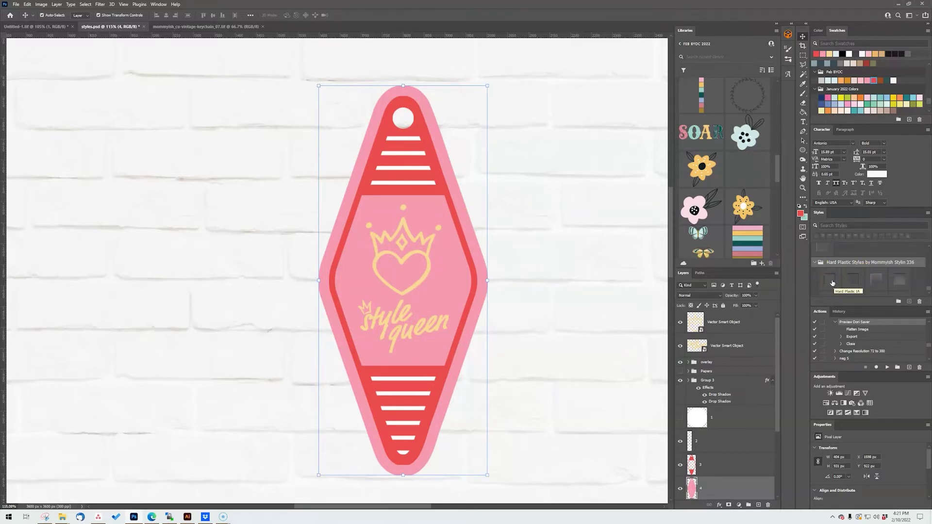
Step: Try the first four Hard Plastic styles on the pink base layer, ending on the fourth
click(831, 282)
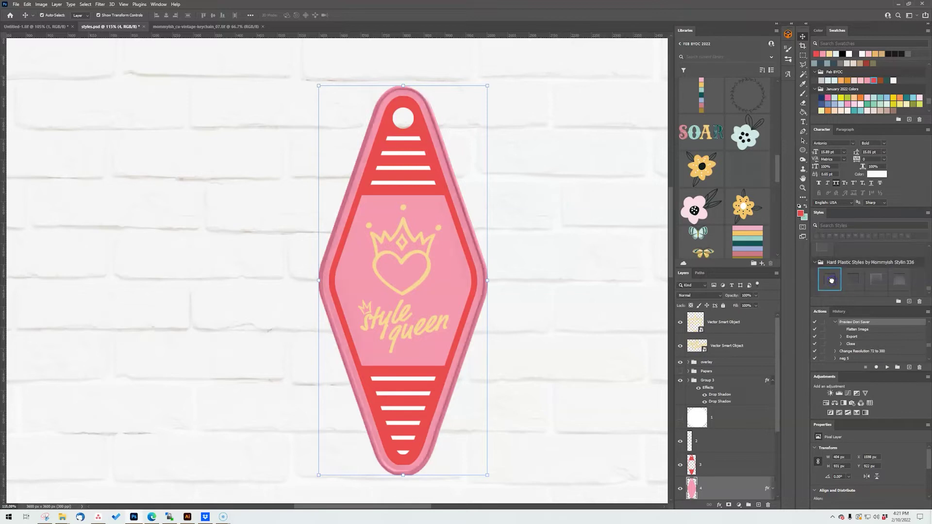
click(850, 281)
click(856, 283)
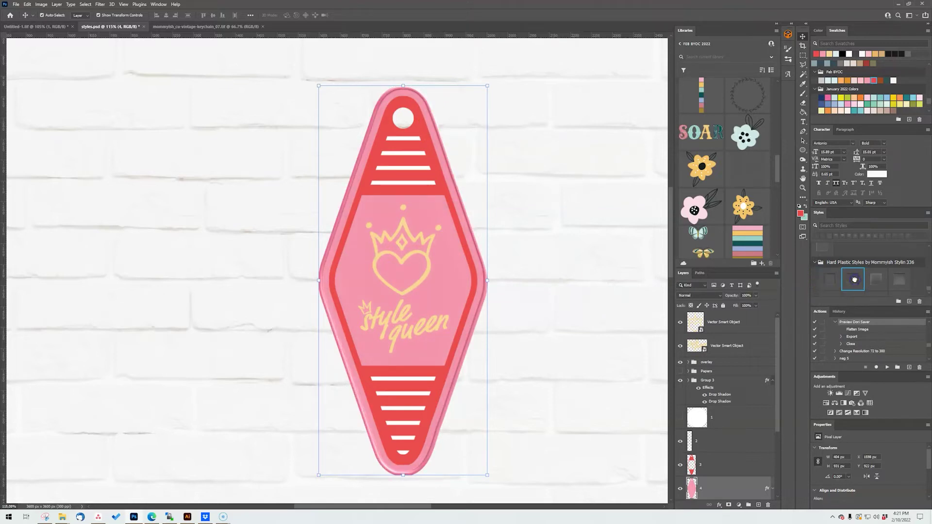
click(397, 93)
click(829, 281)
click(854, 278)
click(874, 279)
click(875, 279)
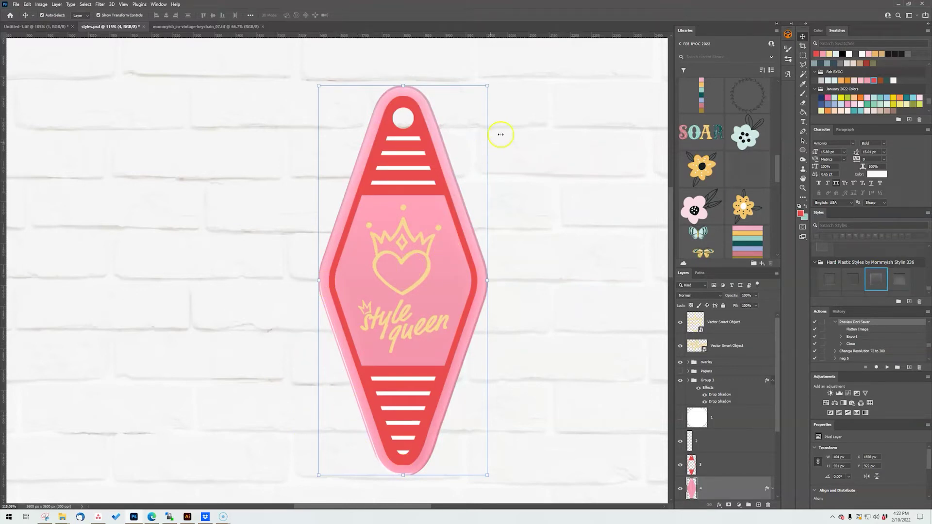
click(899, 282)
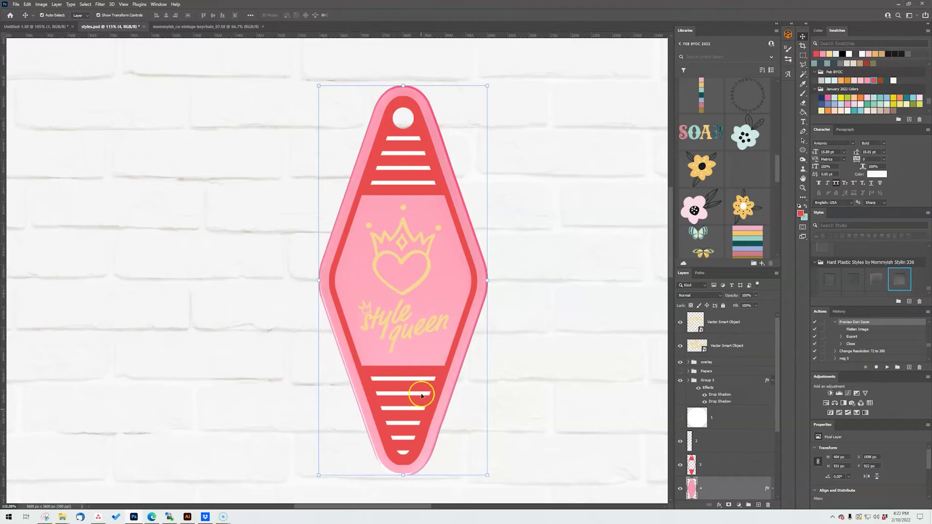
Step: Scroll the Styles panel and try three further Hard Plastic styles on the keychain base
scroll(467, 278, down, 2)
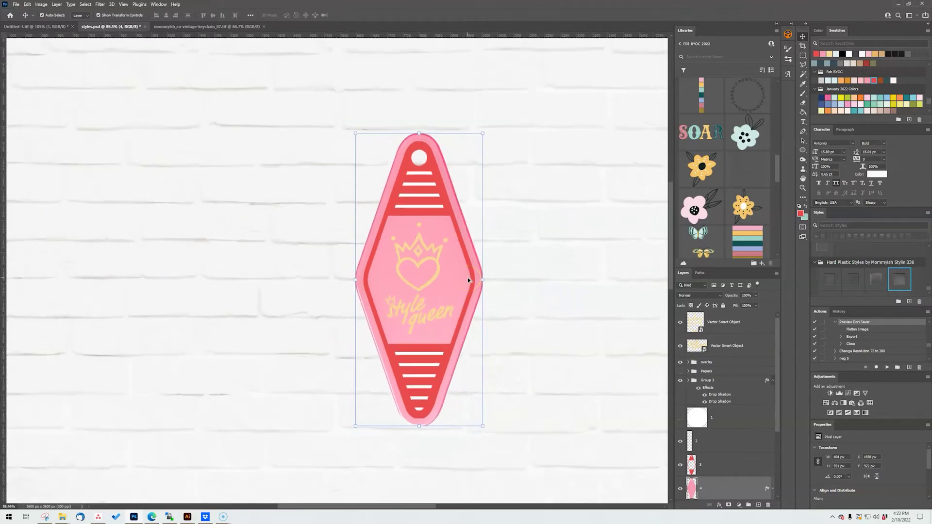
scroll(467, 278, up, 1)
scroll(861, 273, down, 1)
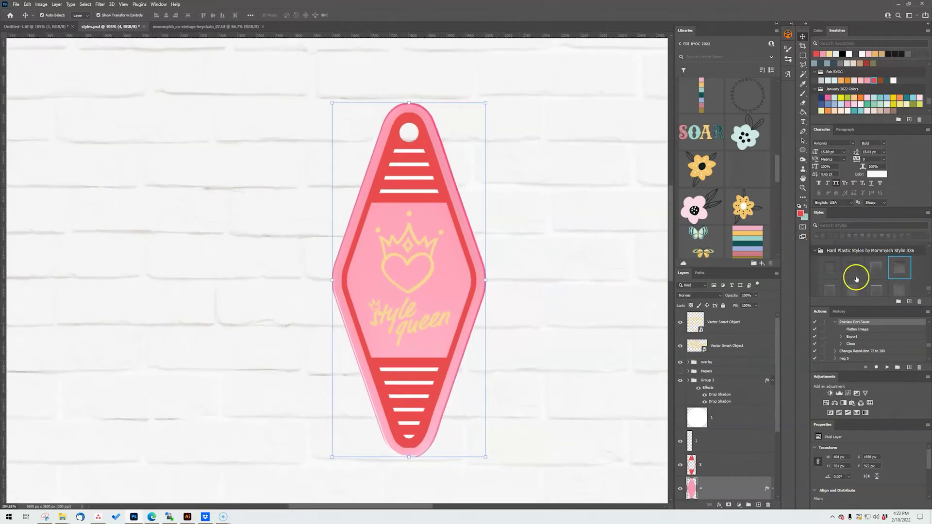
click(831, 286)
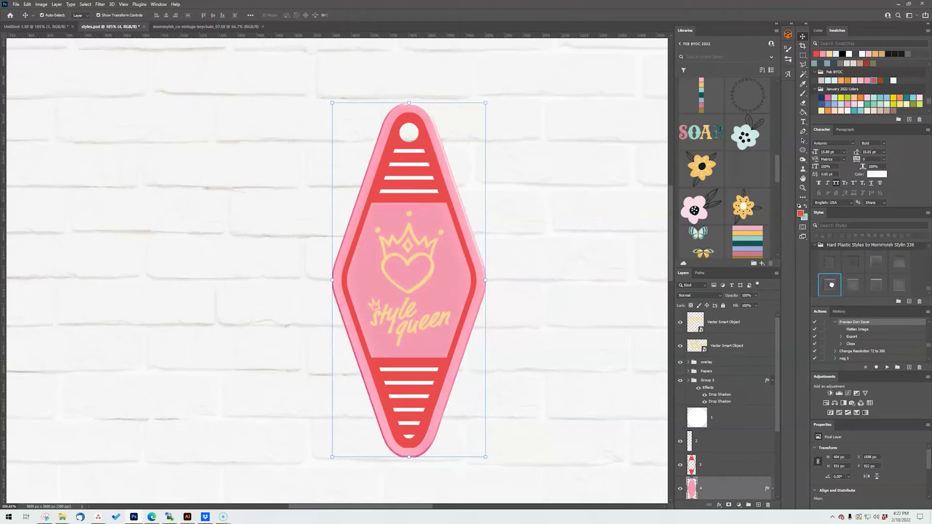
click(853, 286)
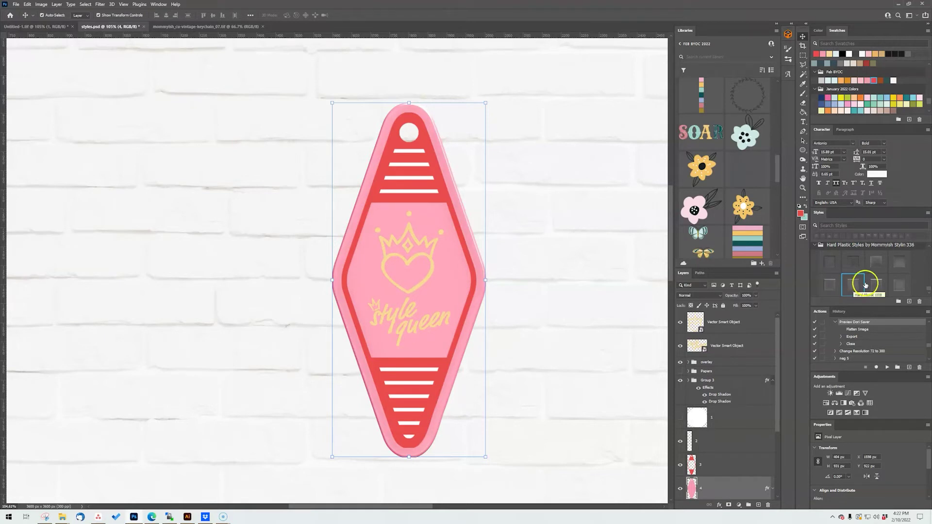
click(874, 285)
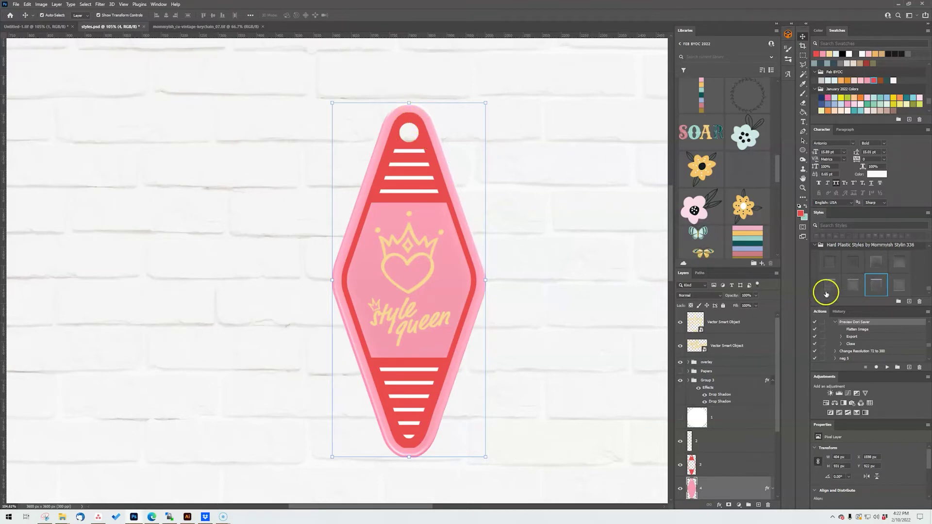
Step: Apply a different Hard Plastic style to the base, then select layers 2 and 3
click(852, 264)
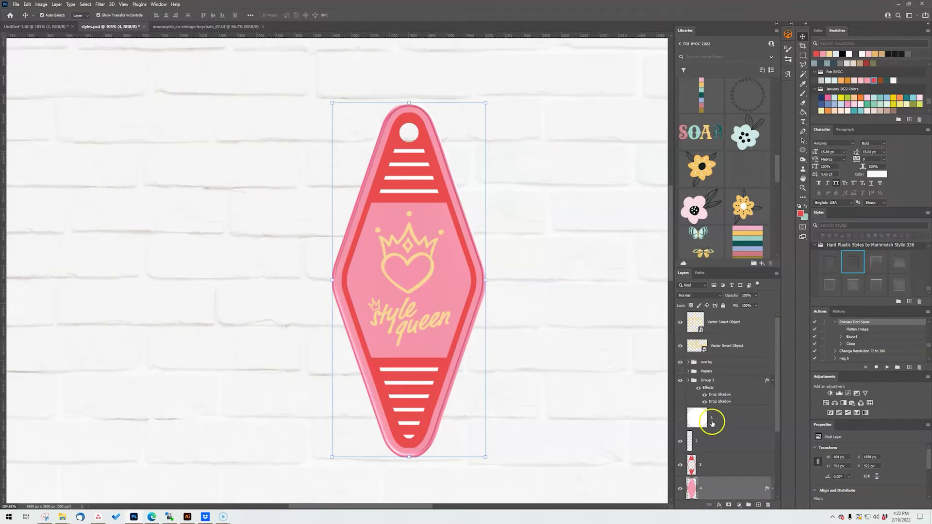
click(709, 473)
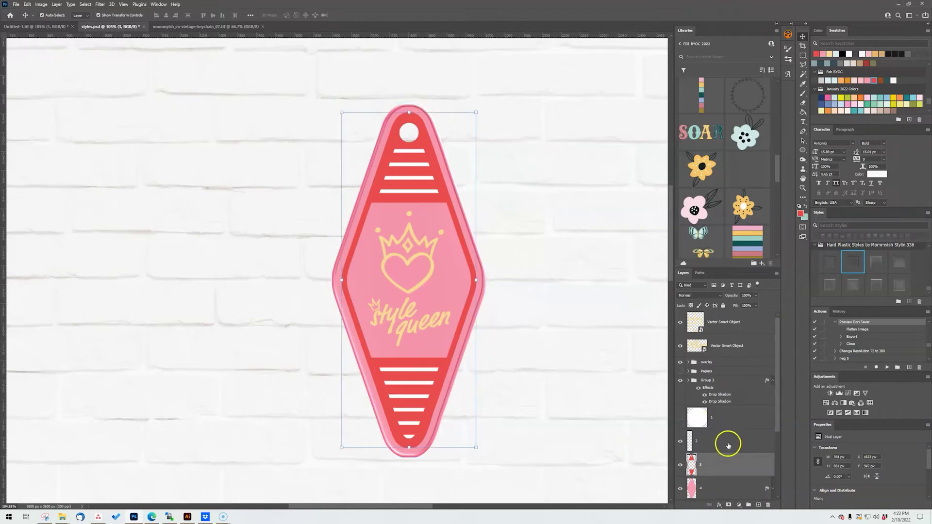
scroll(728, 447, down, 2)
scroll(728, 447, down, 1)
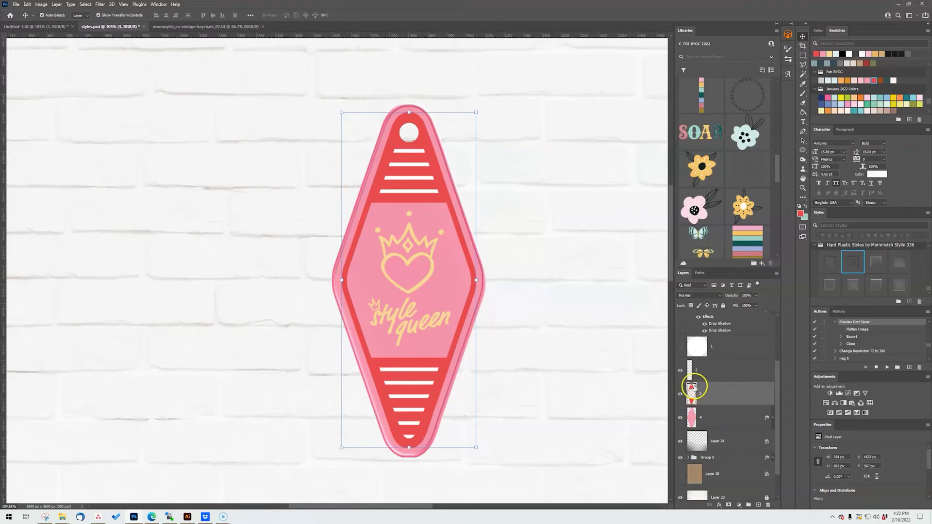
click(703, 371)
click(703, 395)
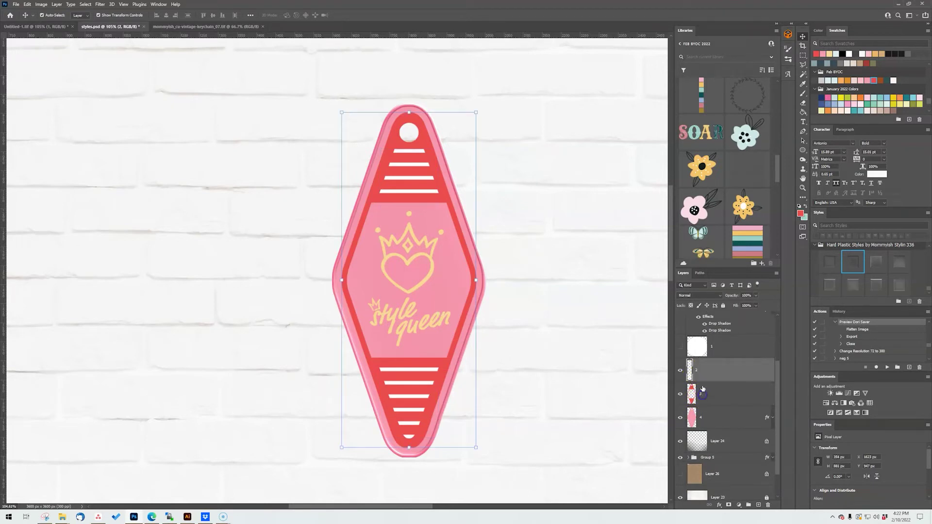
click(702, 371)
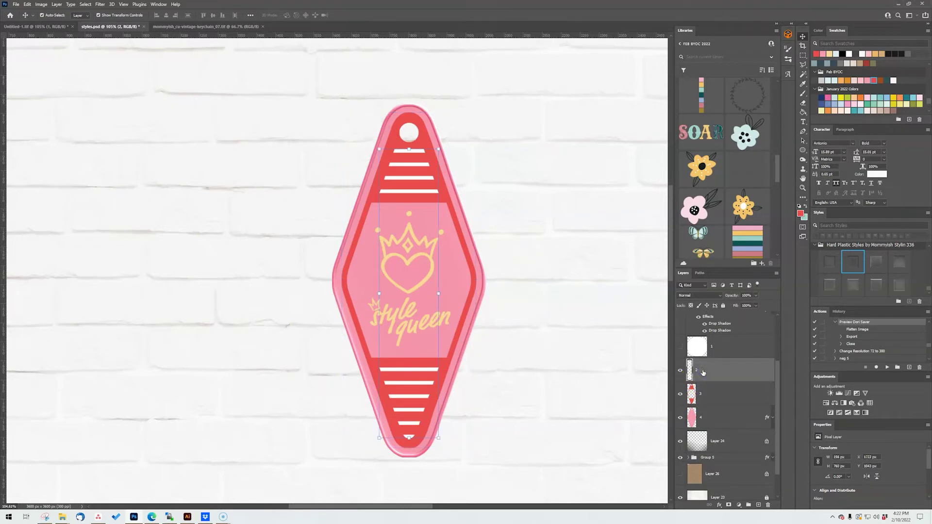
click(705, 391)
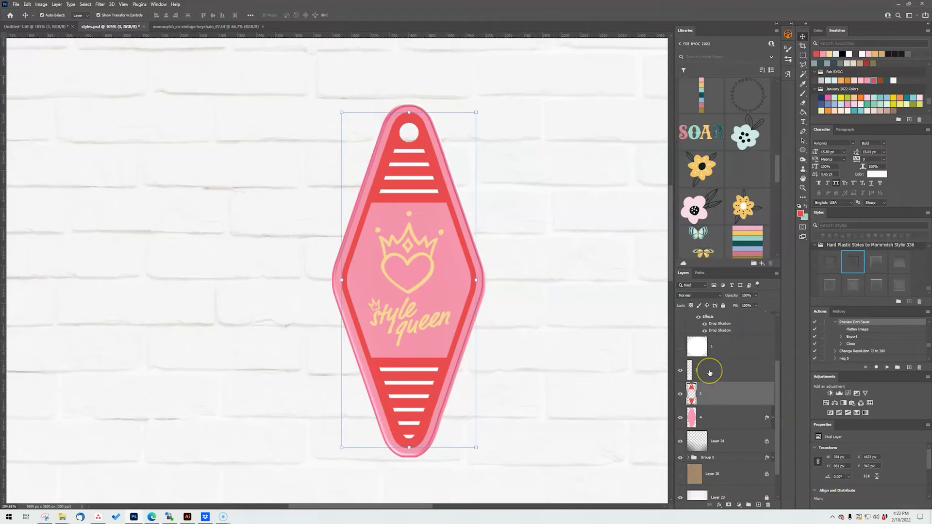
ctrl+click(709, 371)
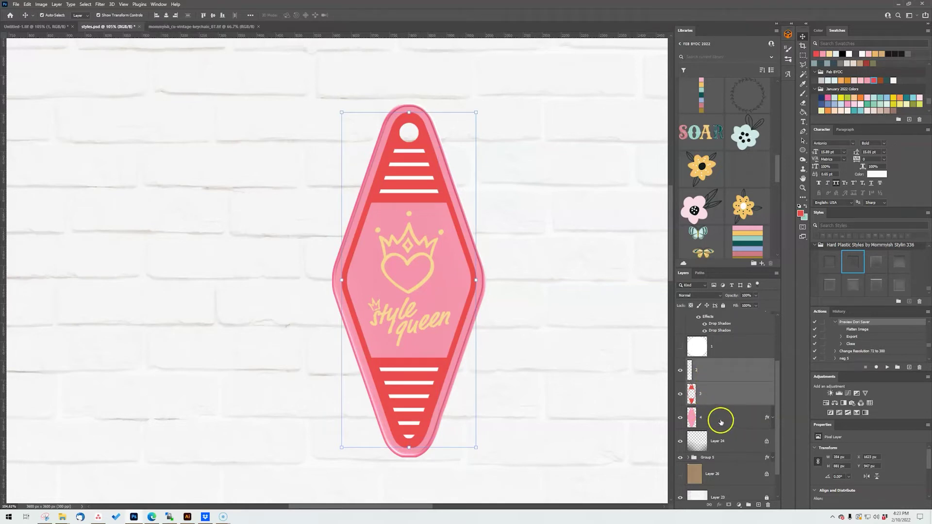
Step: Move the crown and text smart objects above layer 2 and clip them with layers 2–3 using Ctrl+Alt+G
scroll(723, 378, up, 3)
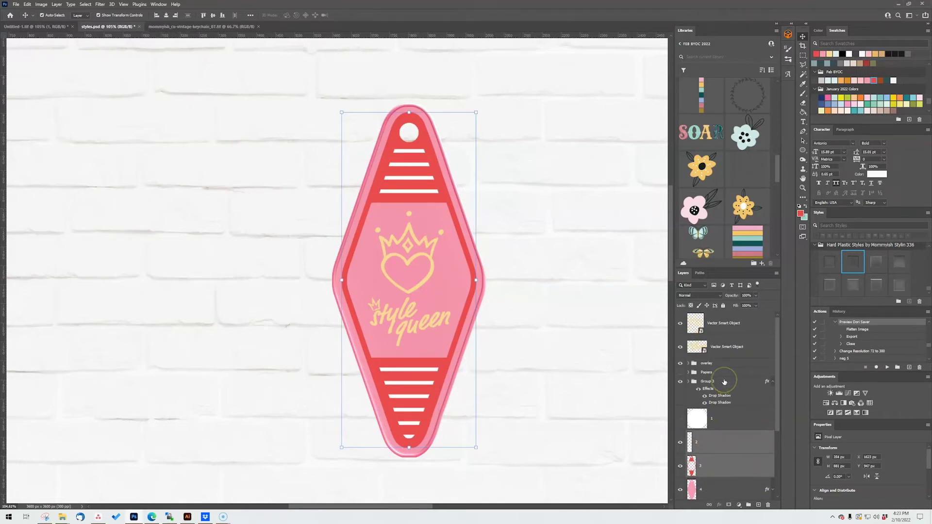
click(726, 346)
click(734, 323)
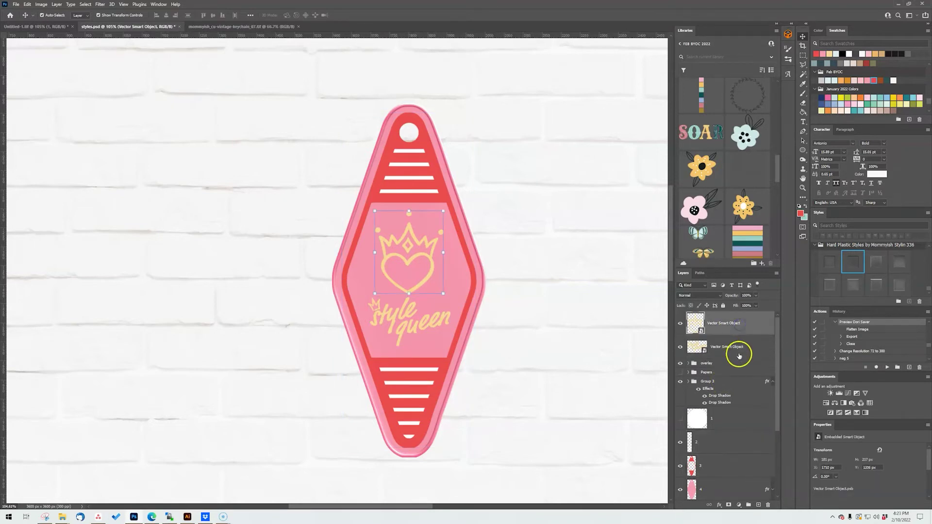
shift+click(739, 347)
drag(740, 347, 734, 391)
click(737, 393)
scroll(744, 414, down, 1)
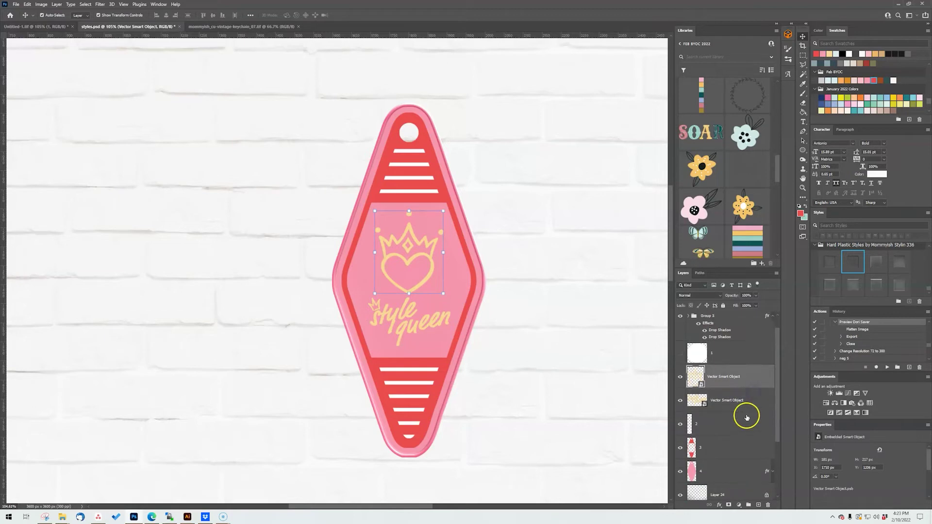
shift+click(738, 449)
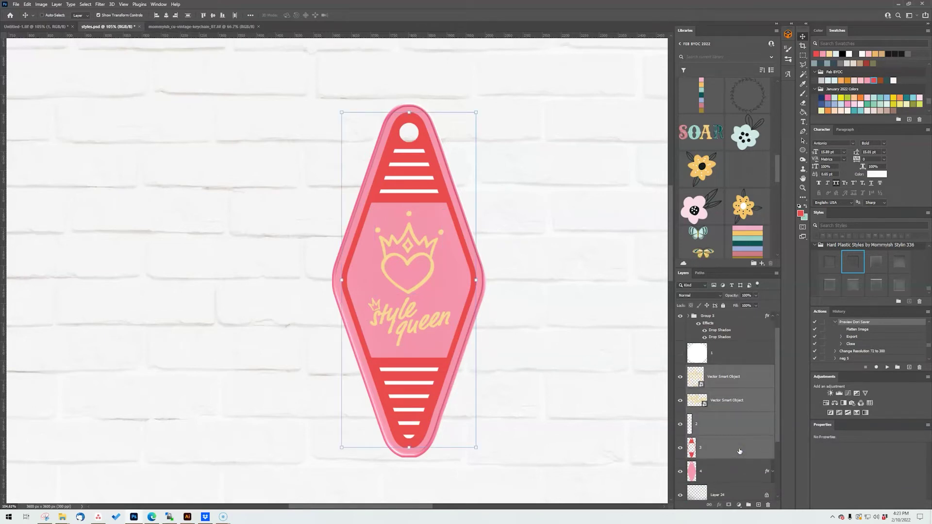
key(ctrl+alt+g)
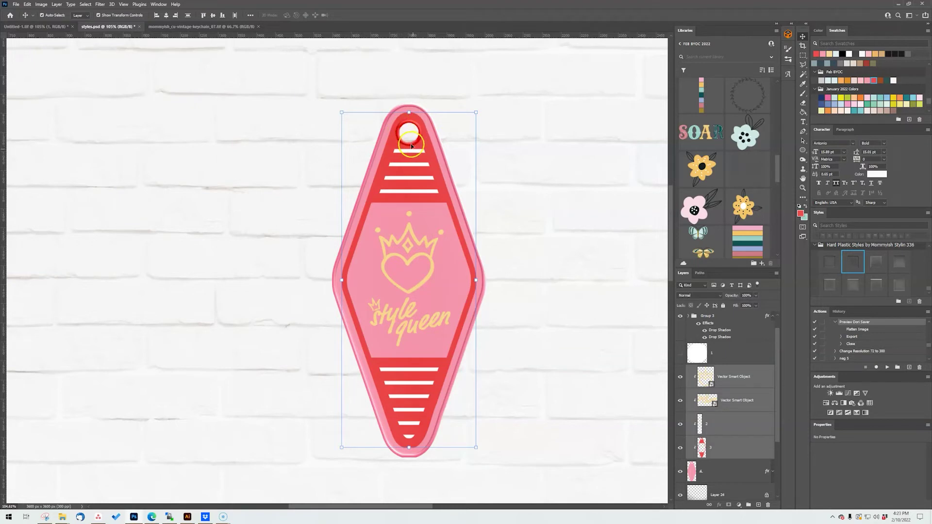
Step: Toggle layer 3's visibility to compare the look, then reselect layers 2 and 3
click(682, 448)
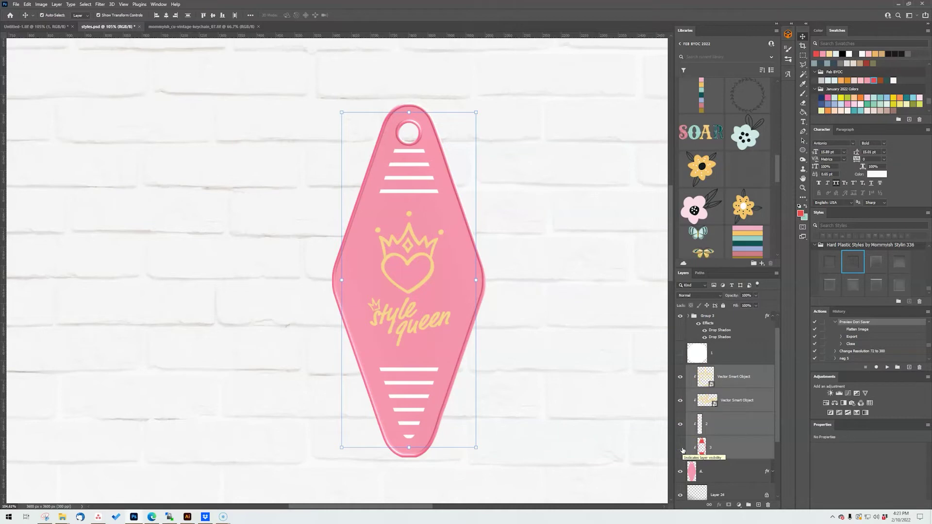
click(682, 449)
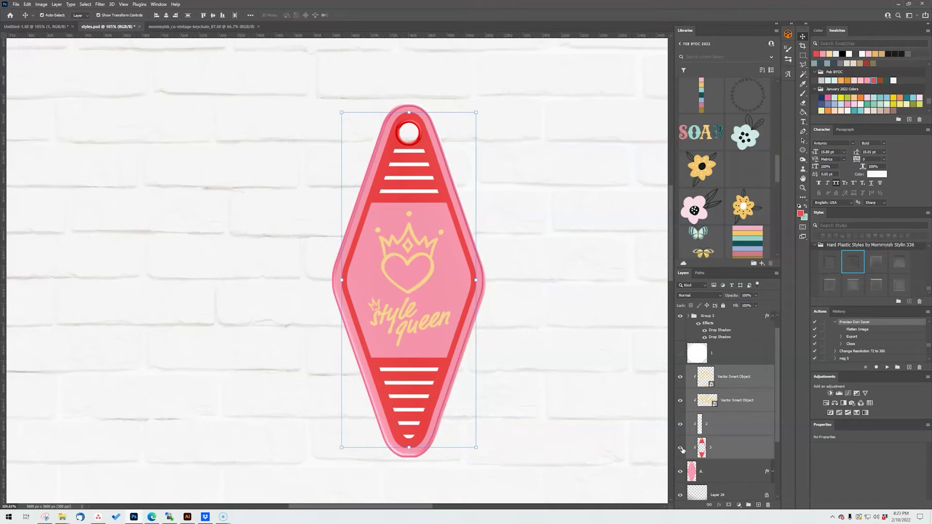
click(713, 441)
click(722, 426)
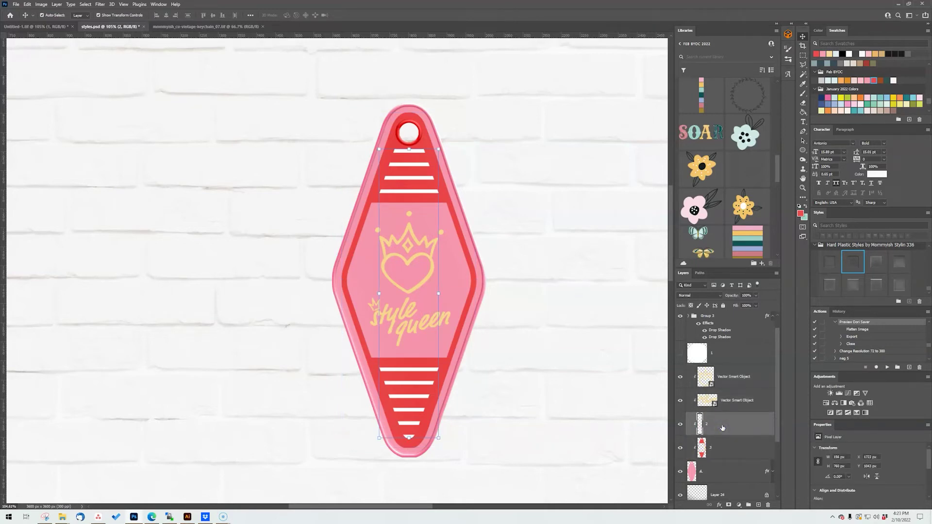
click(724, 452)
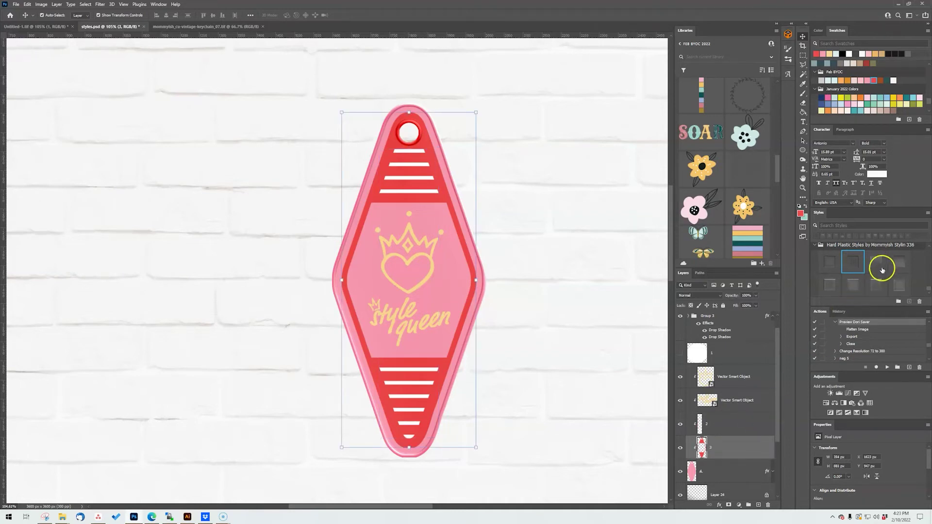
Step: Apply Hard Plastic styles to the keychain body and emboss the white stripes layer into ridges
scroll(882, 264, down, 1)
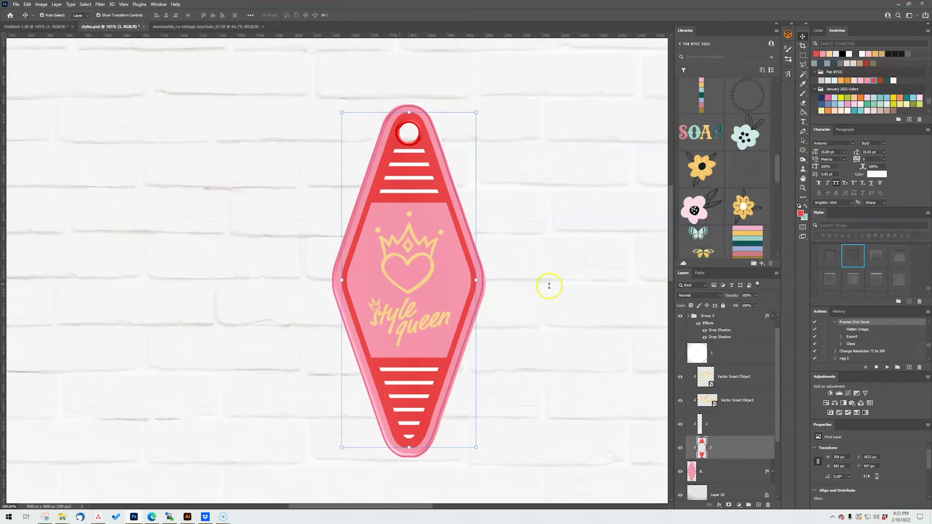
scroll(854, 270, down, 1)
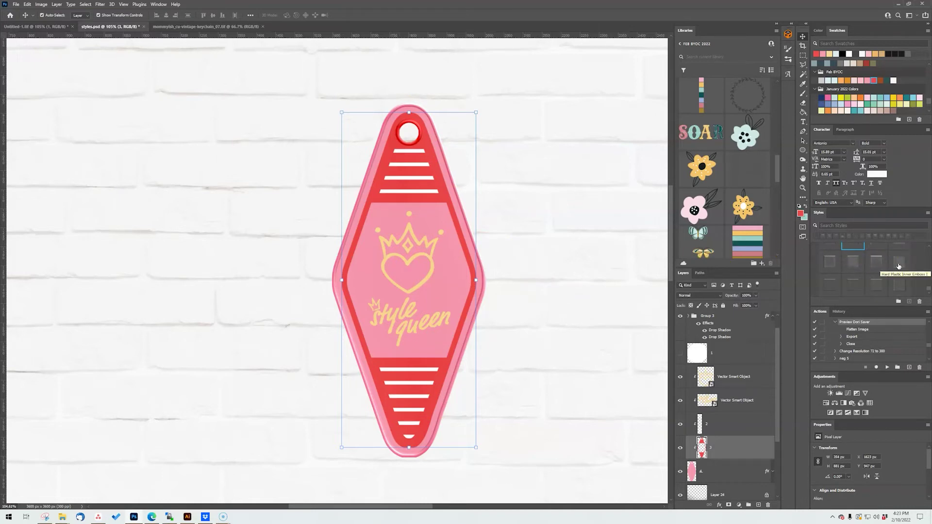
click(830, 272)
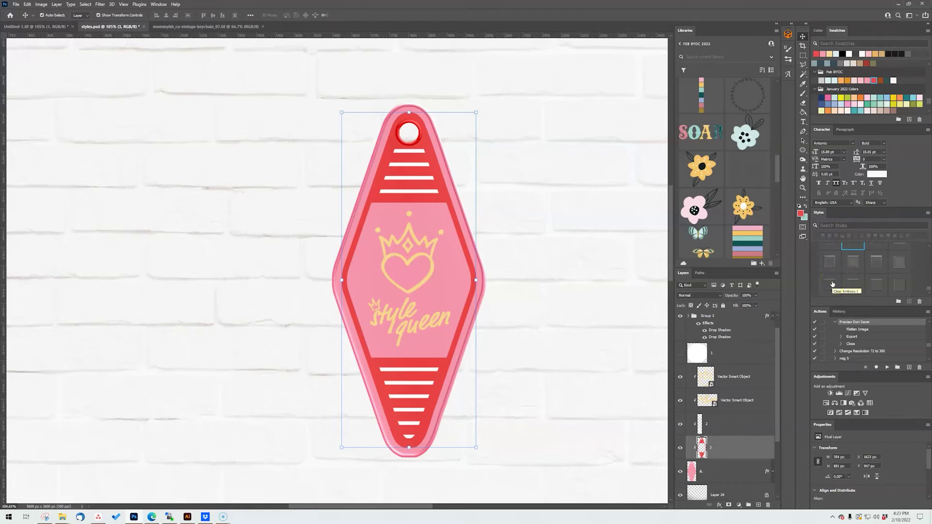
click(831, 284)
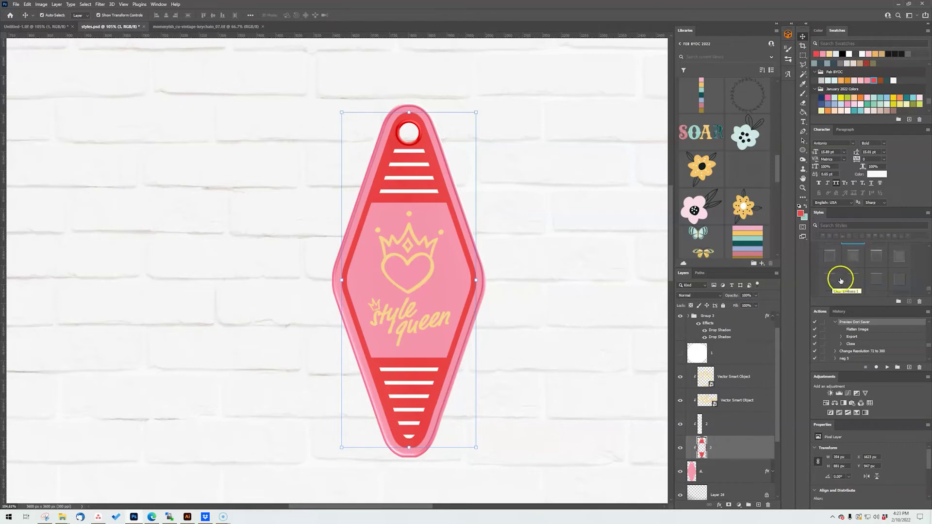
click(897, 260)
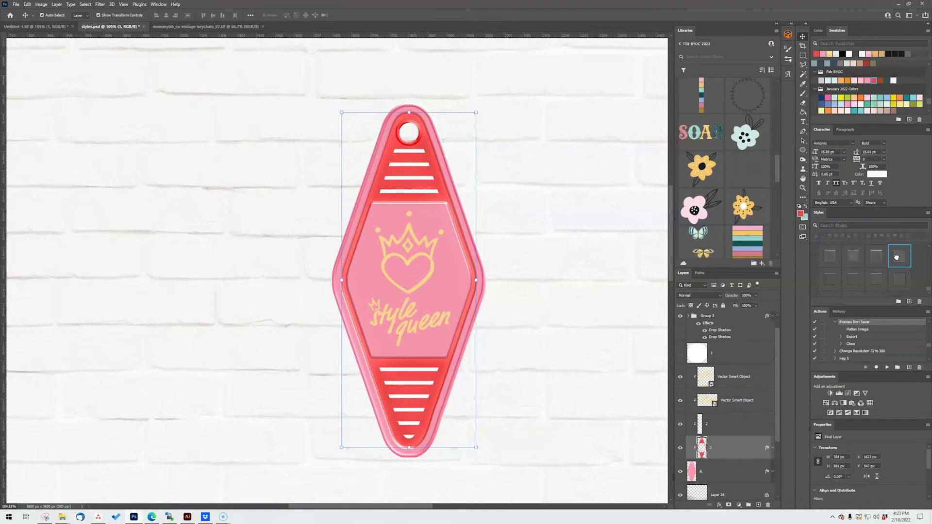
click(829, 281)
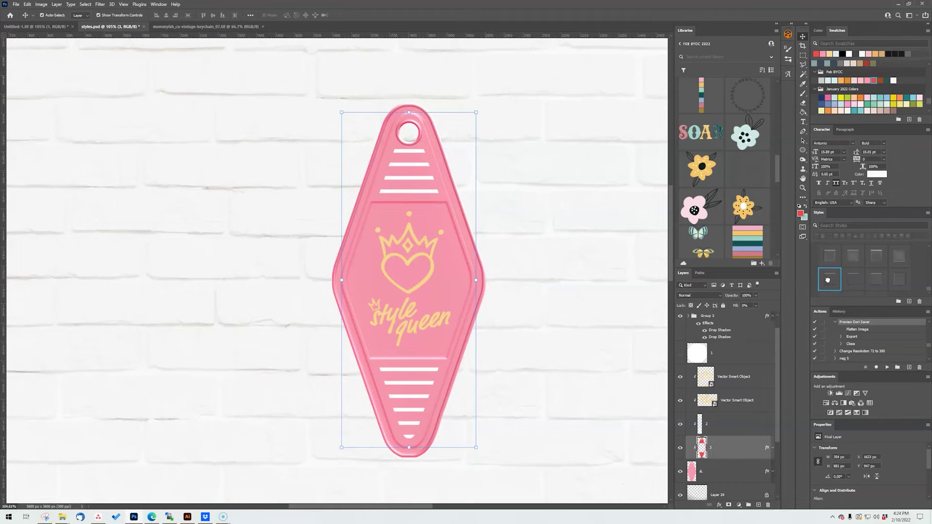
click(740, 426)
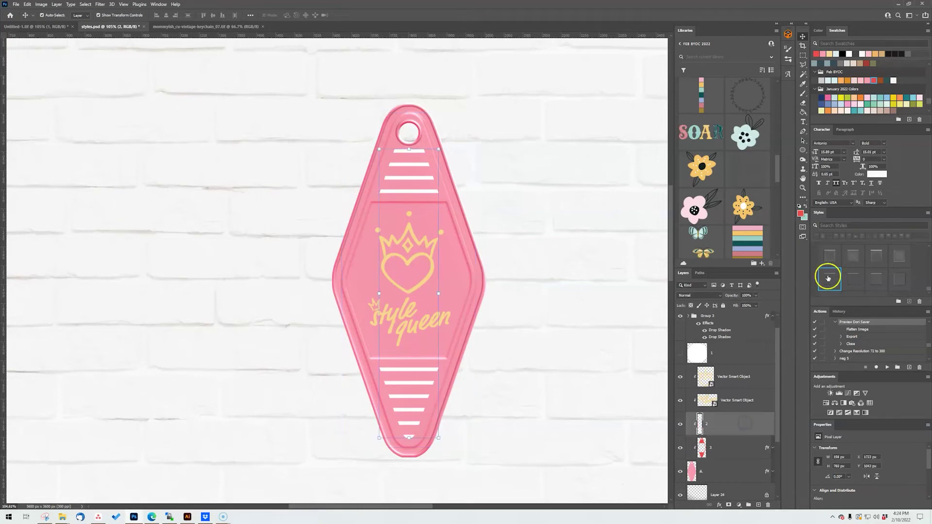
click(829, 281)
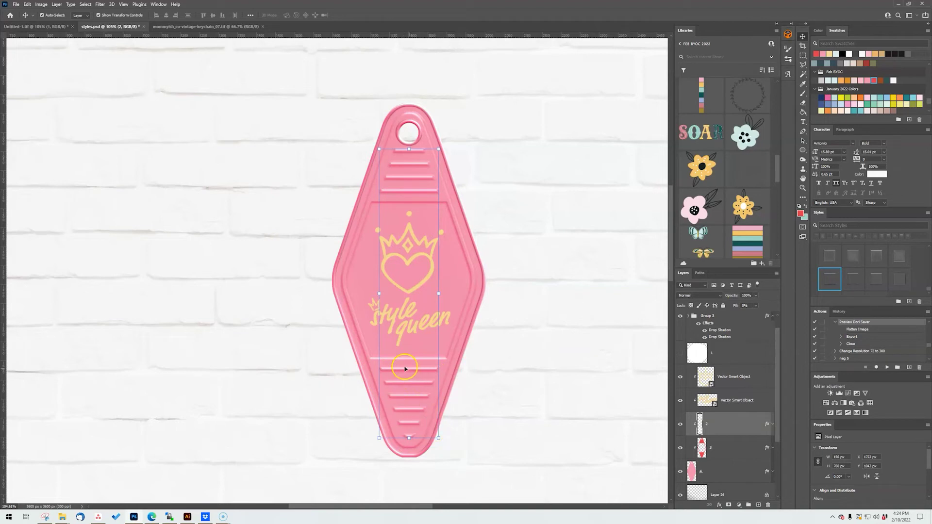
Step: Reapply a red-frame hard-plastic style to the keychain body layer
click(728, 451)
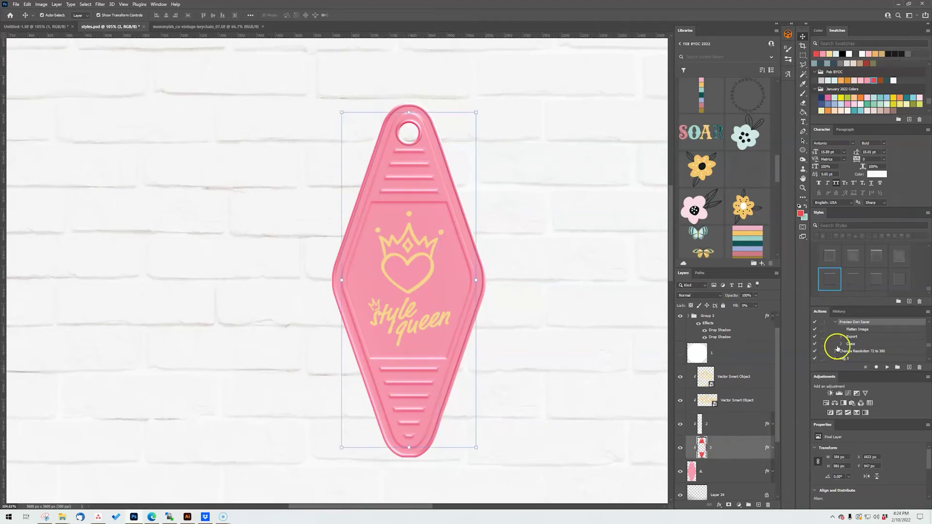
click(855, 280)
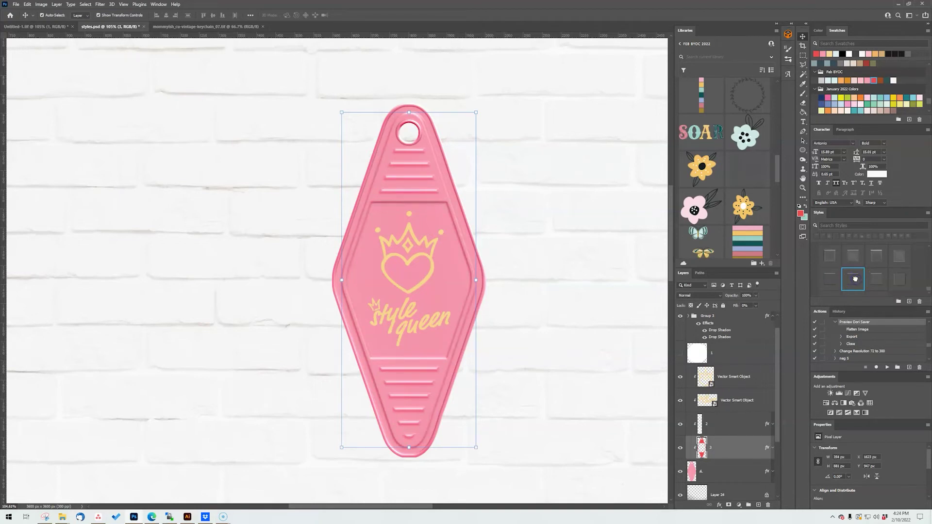
click(877, 280)
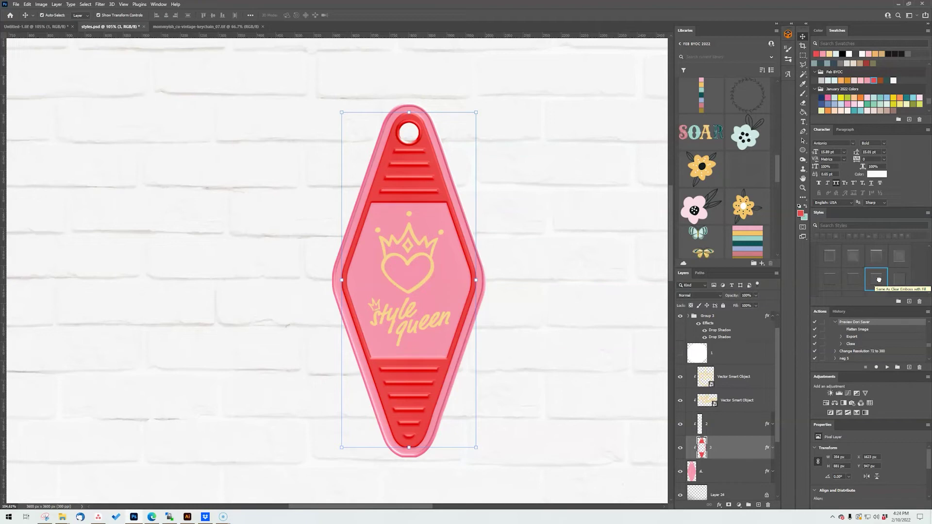
scroll(879, 280, down, 1)
click(879, 268)
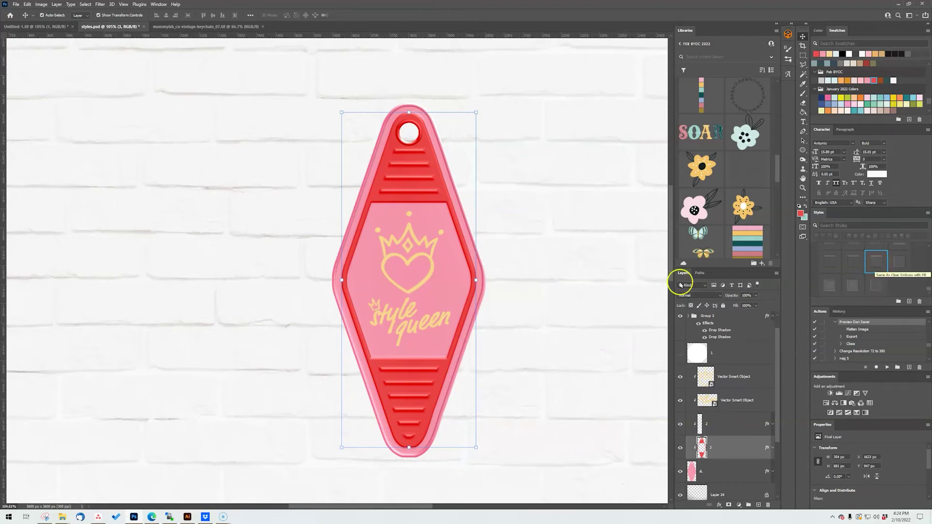
click(430, 263)
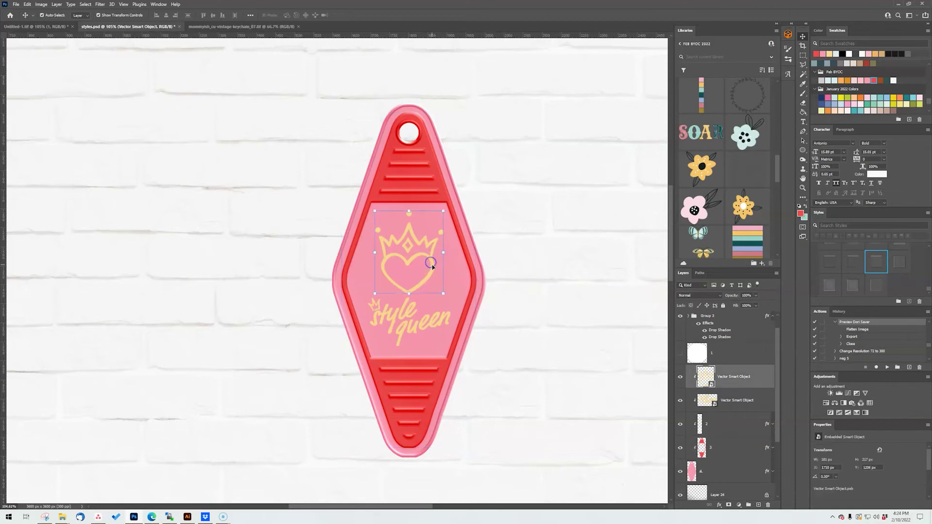
Step: Give the crown and 'style queen' lettering a gold Hard Plastic Text Emboss & Accent
click(413, 304)
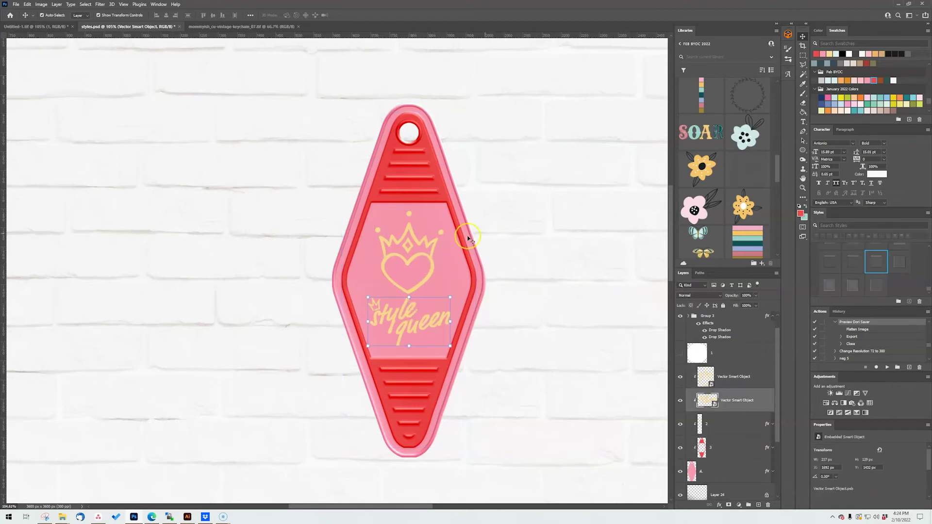
shift+click(753, 378)
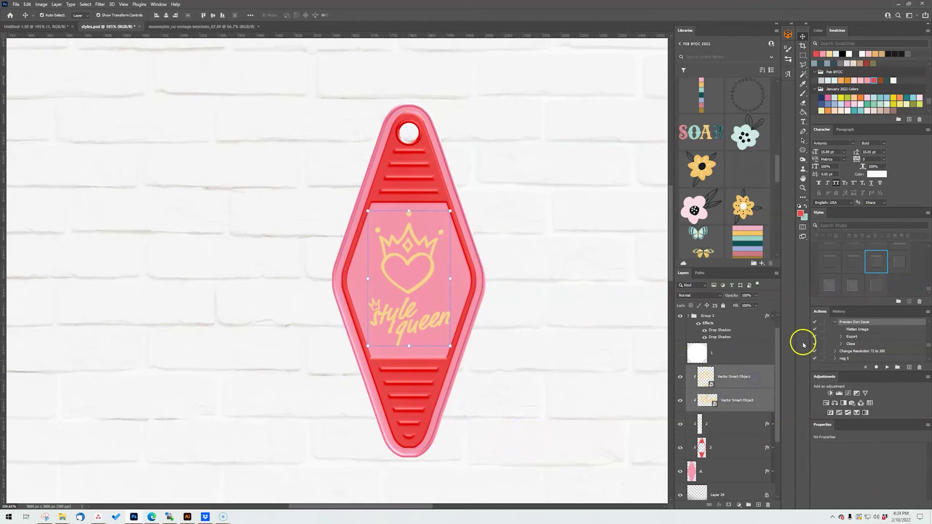
click(899, 263)
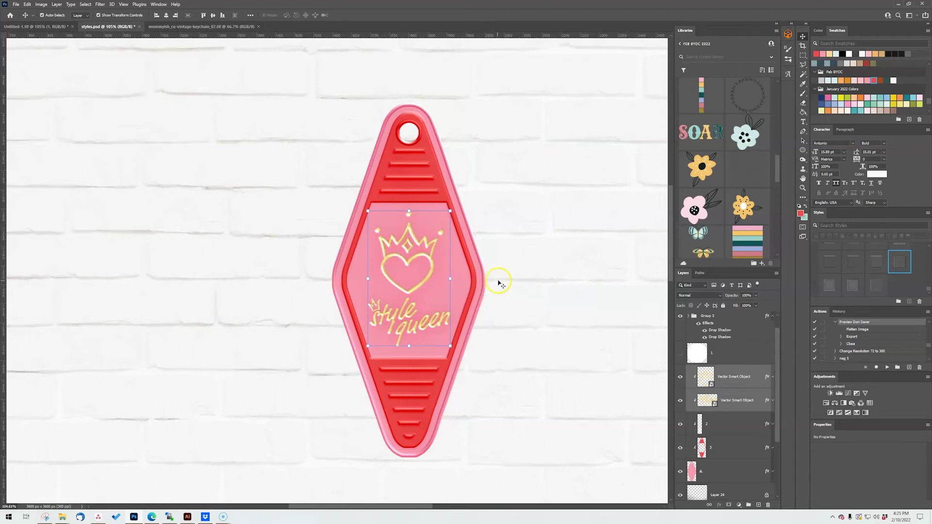
click(516, 279)
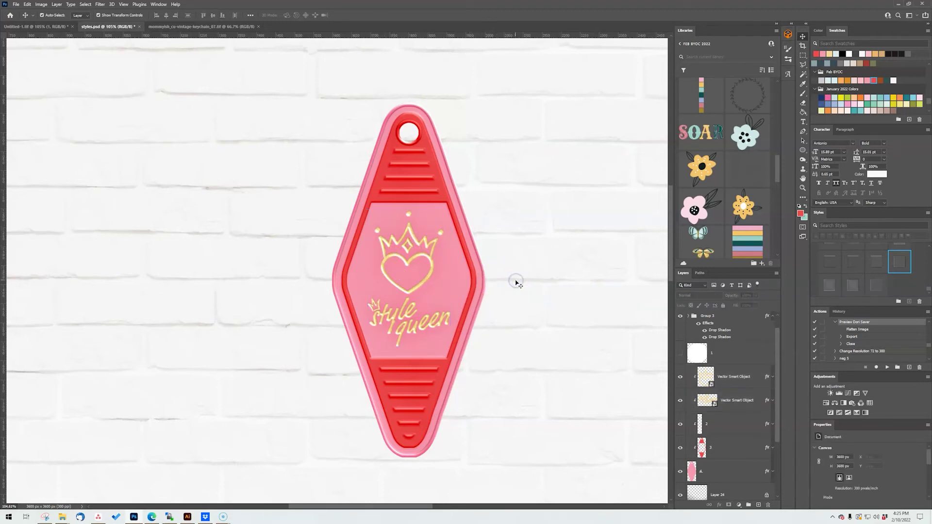
Step: Try several Inner Accent Emboss styles on the crown, then open its smart object contents
click(429, 266)
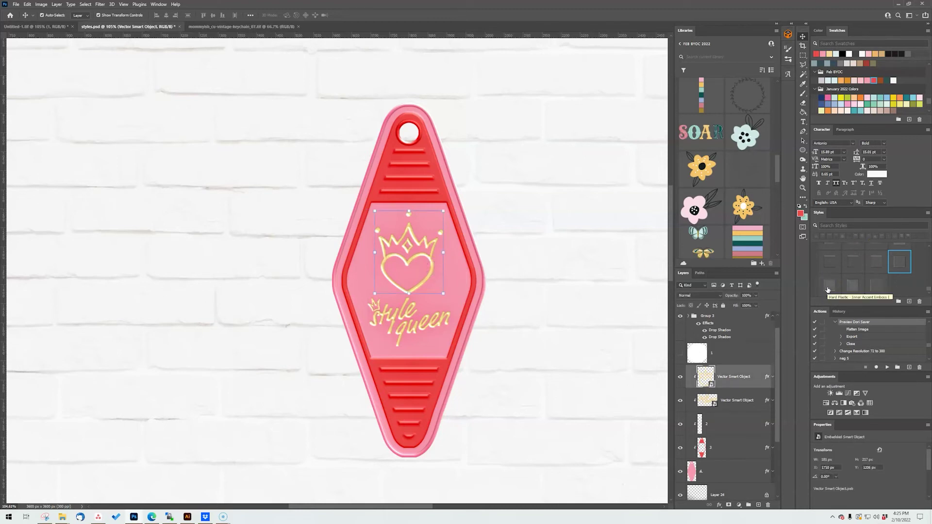
click(827, 289)
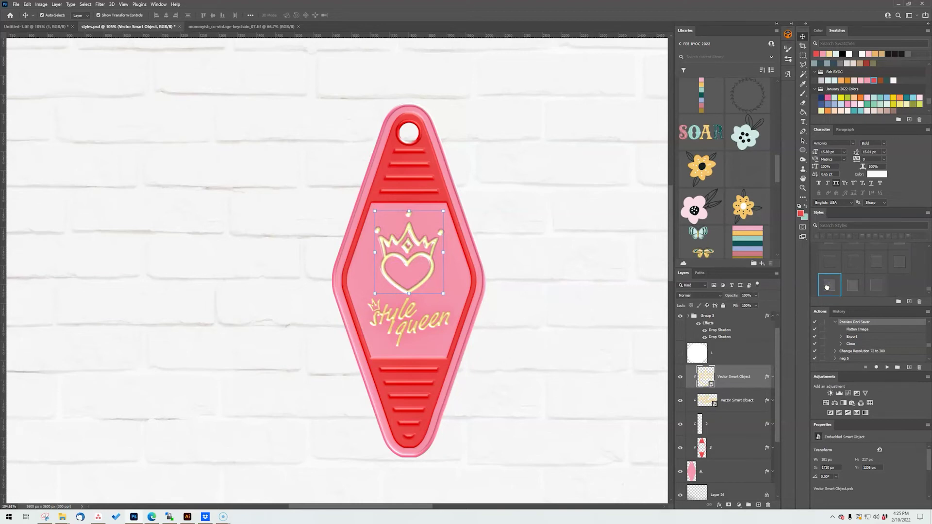
click(849, 285)
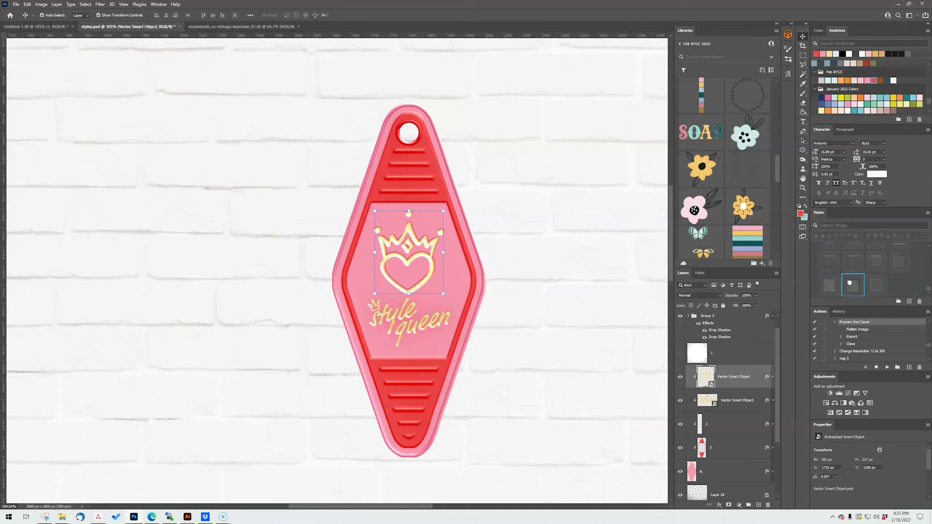
drag(850, 282, 872, 284)
click(872, 284)
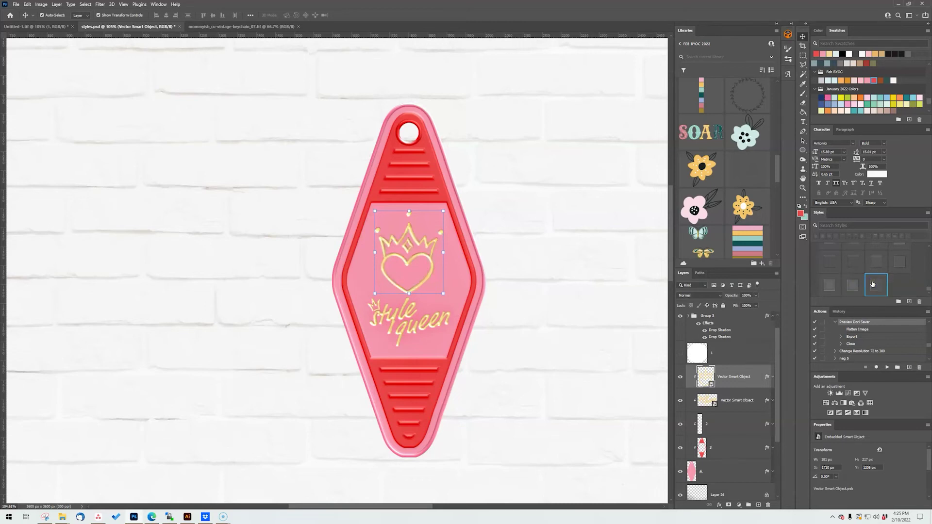
click(898, 262)
click(880, 286)
click(899, 264)
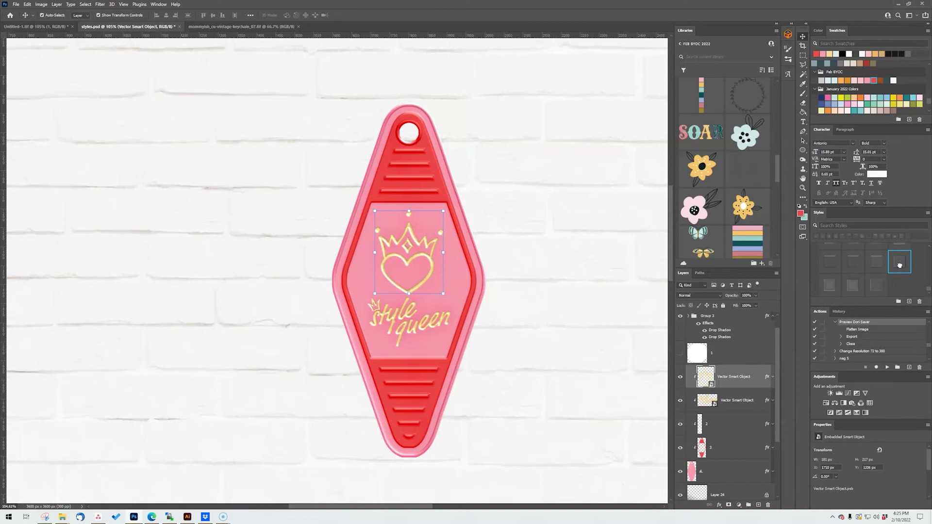
click(415, 310)
double_click(706, 376)
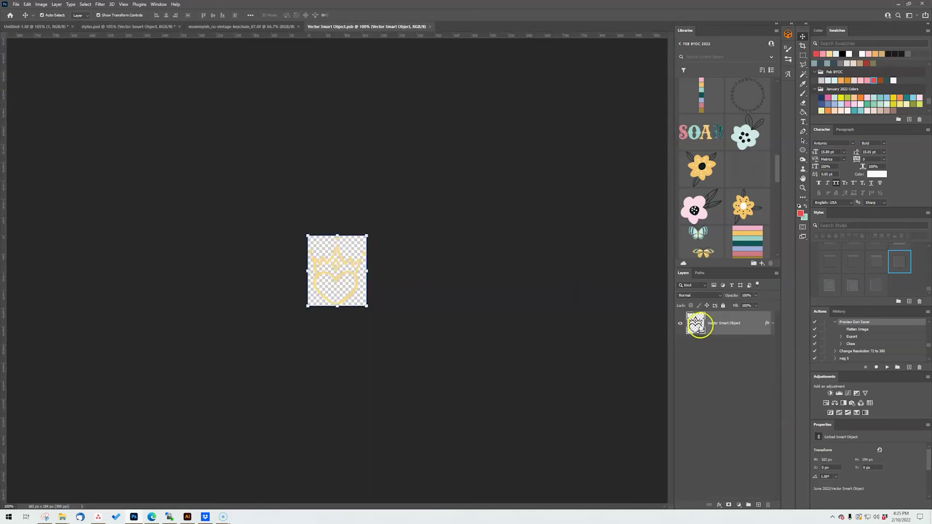
Step: Change the crown's Color Overlay to deeper gold #e4c374 and close the .psb document
double_click(750, 320)
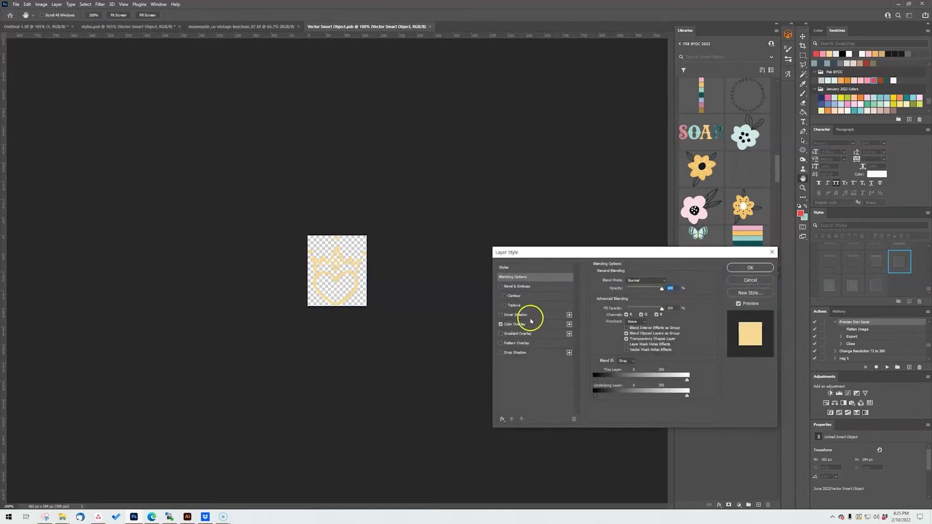
click(529, 324)
click(670, 281)
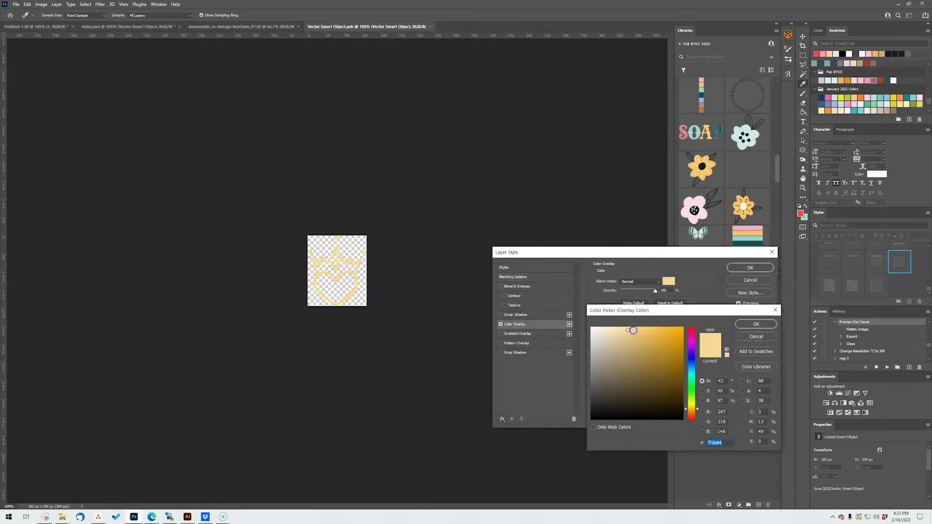
drag(637, 331, 636, 336)
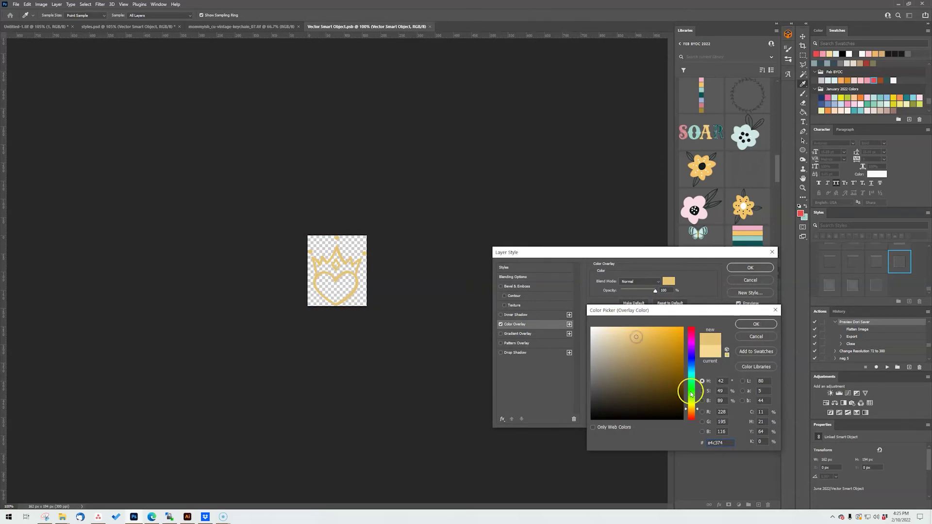
click(757, 323)
click(752, 267)
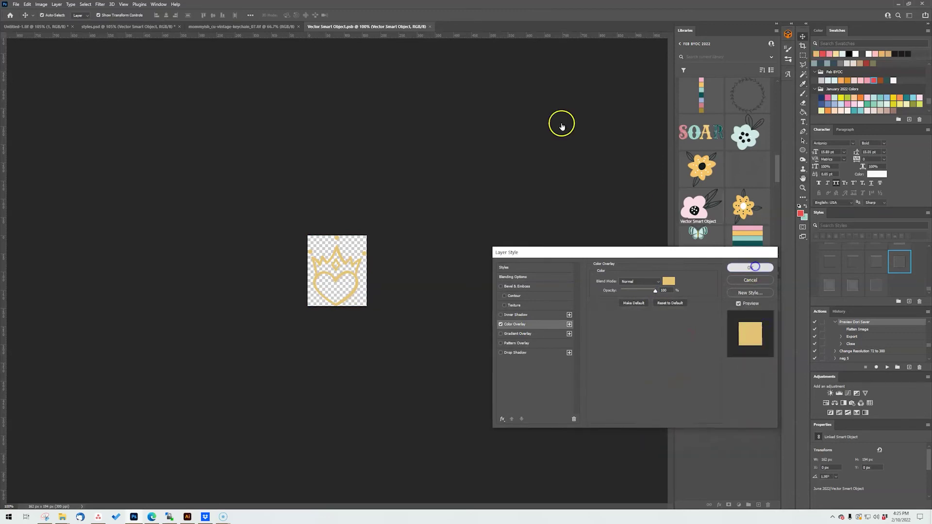
click(430, 26)
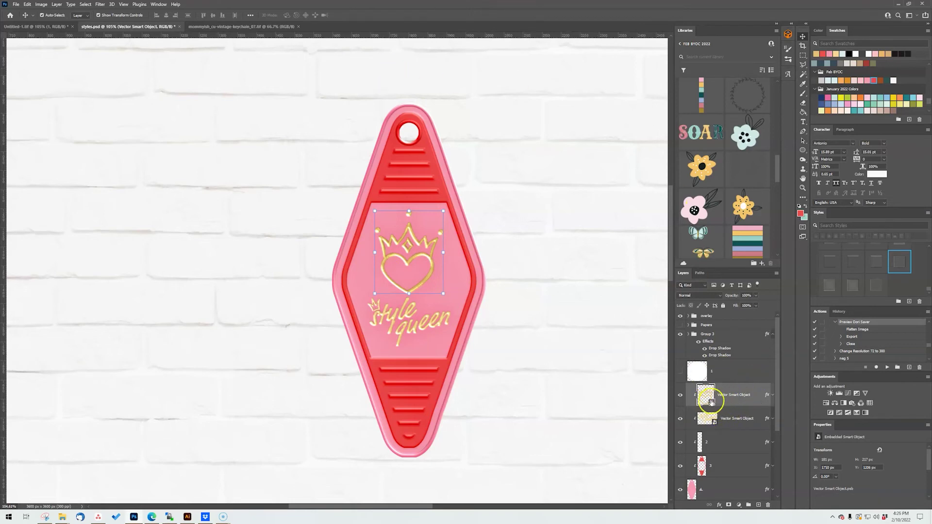
Step: Set the crown's Color Overlay to dark green #2f554e sampled from the saved swatches
double_click(709, 400)
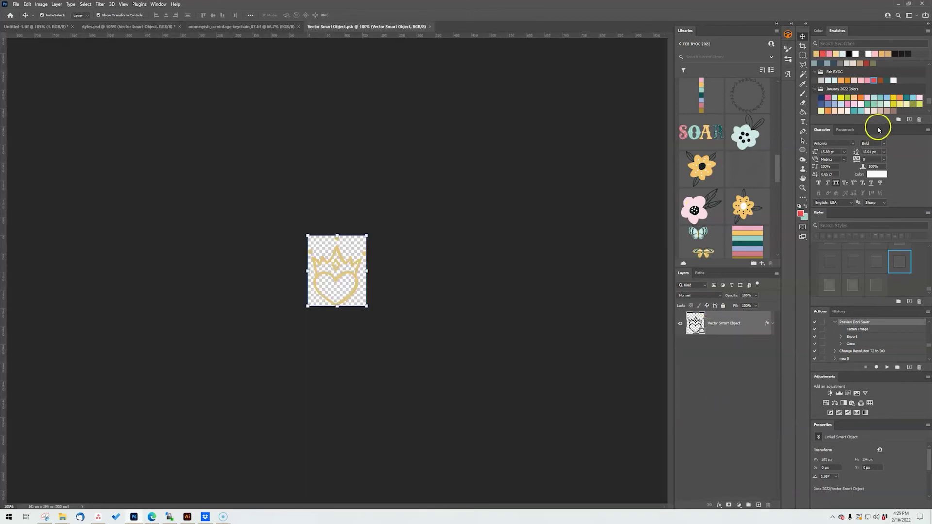
click(752, 321)
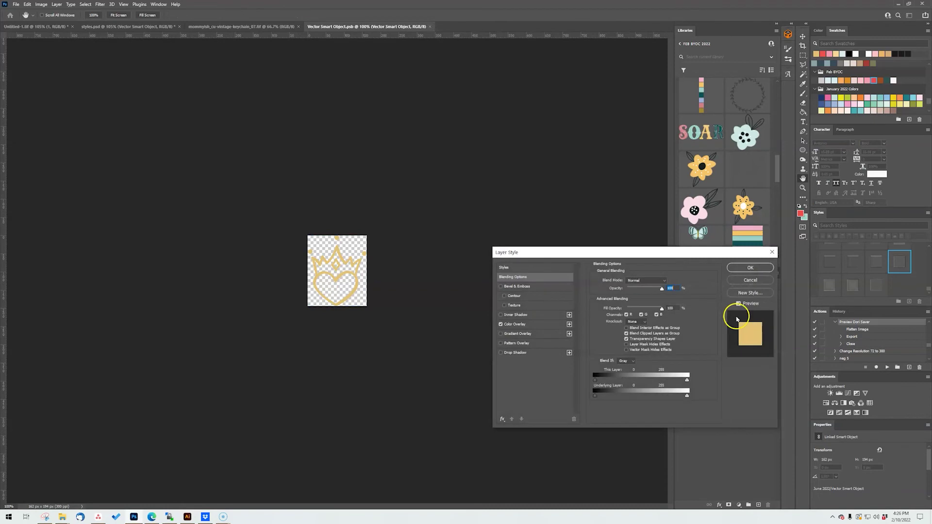
click(545, 323)
click(666, 281)
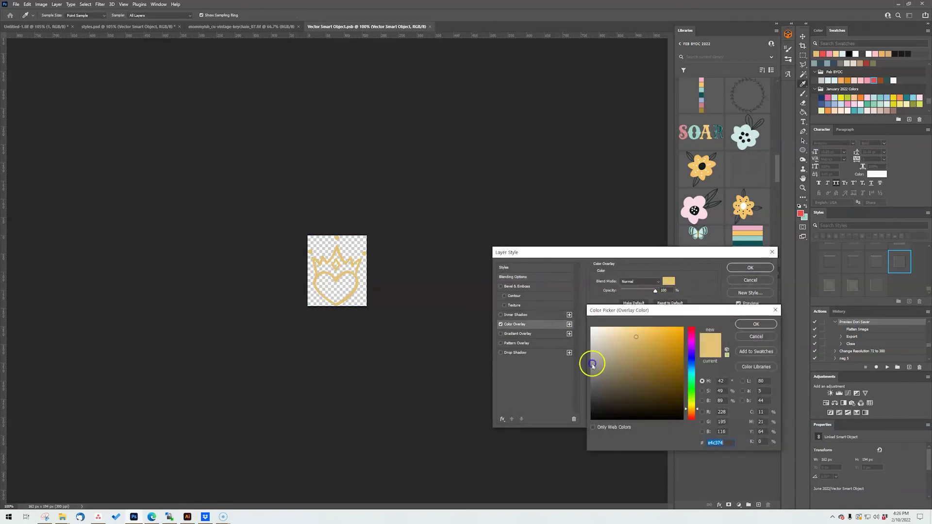
click(887, 80)
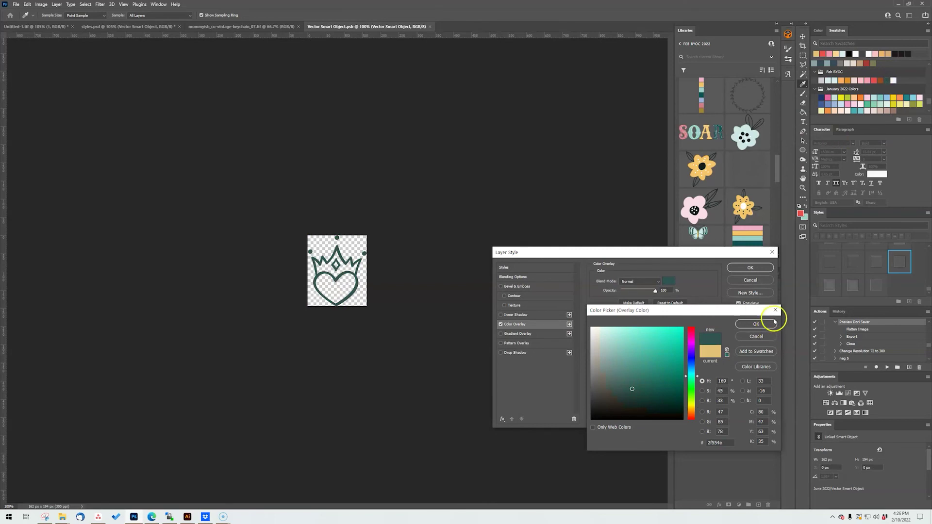
click(756, 324)
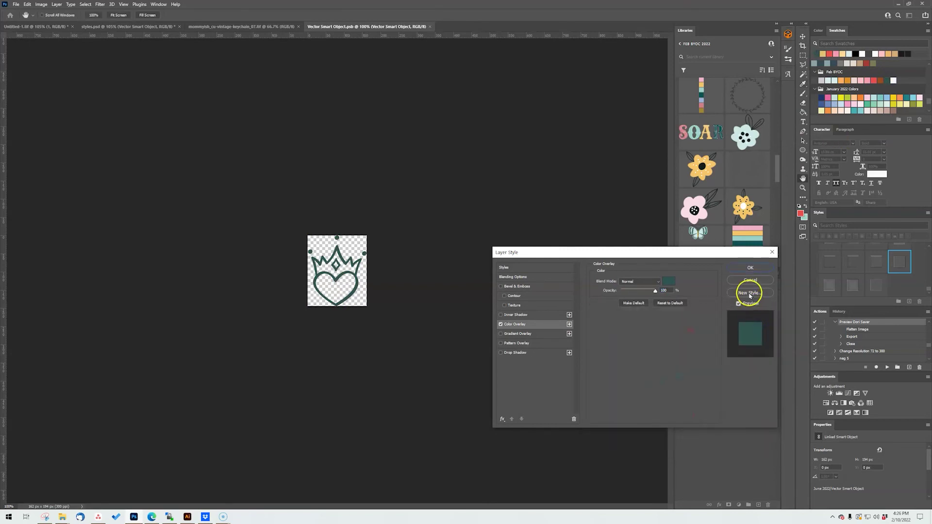
click(749, 267)
Step: Switch through the open documents back to styles.psd to check the green crown
click(215, 27)
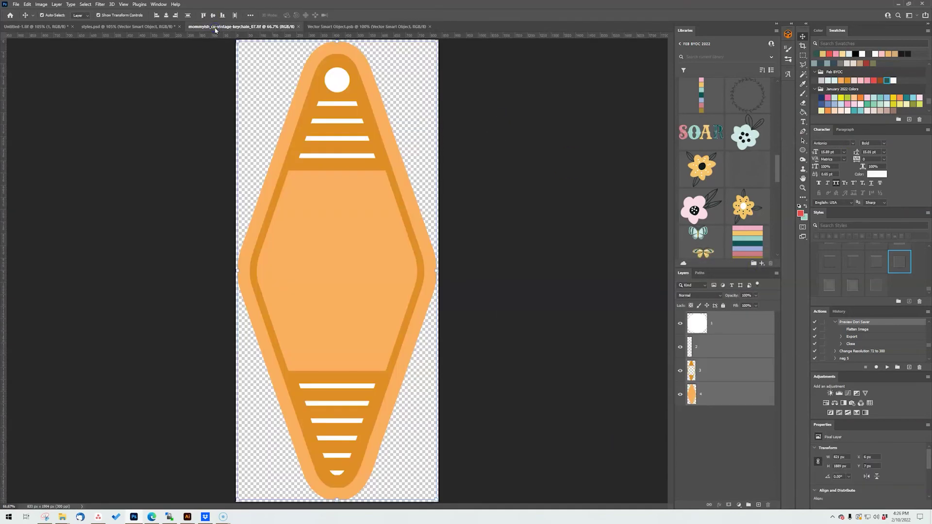
click(160, 27)
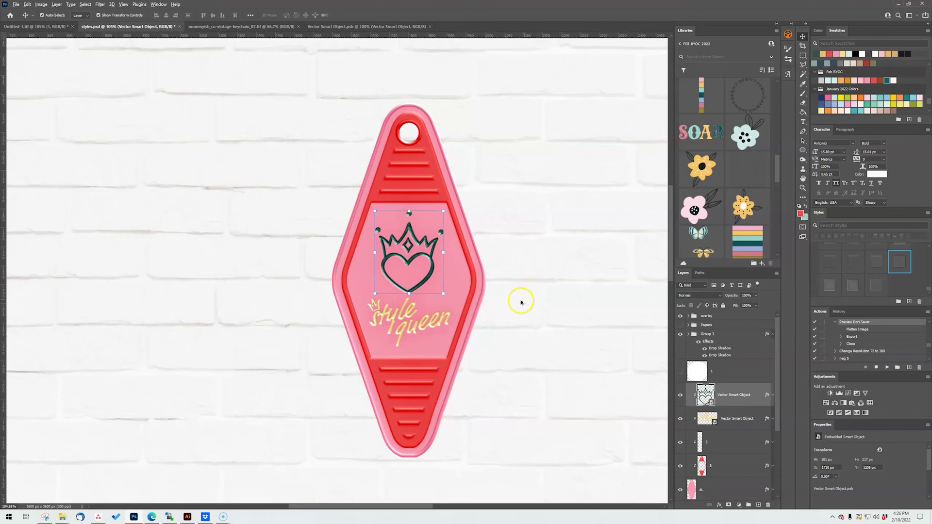
scroll(520, 303, down, 2)
scroll(456, 271, up, 3)
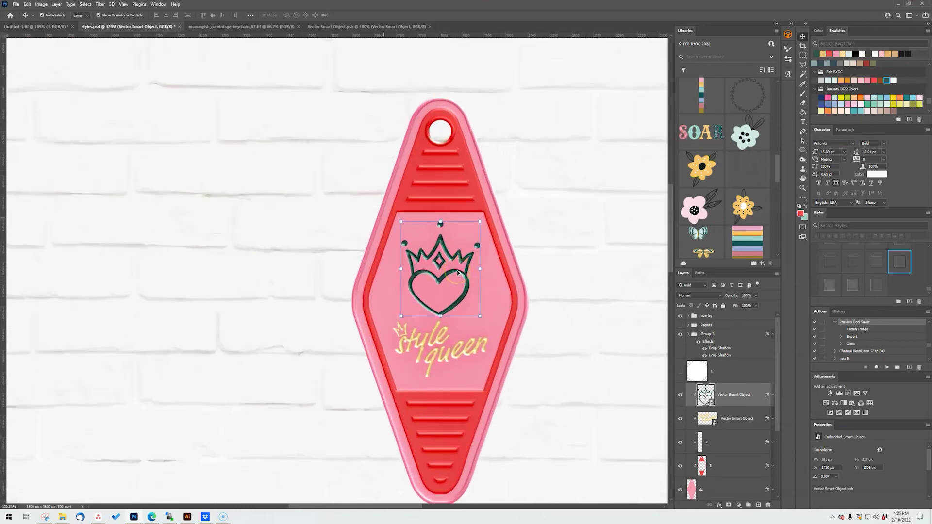
Step: Change the crown's Color Overlay in the smart object to near-white #ebebeb
click(396, 26)
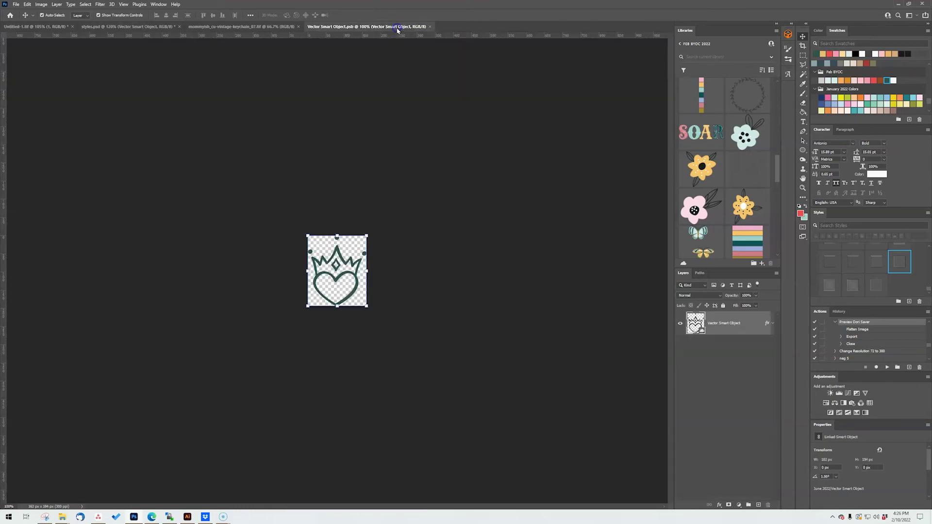
double_click(739, 316)
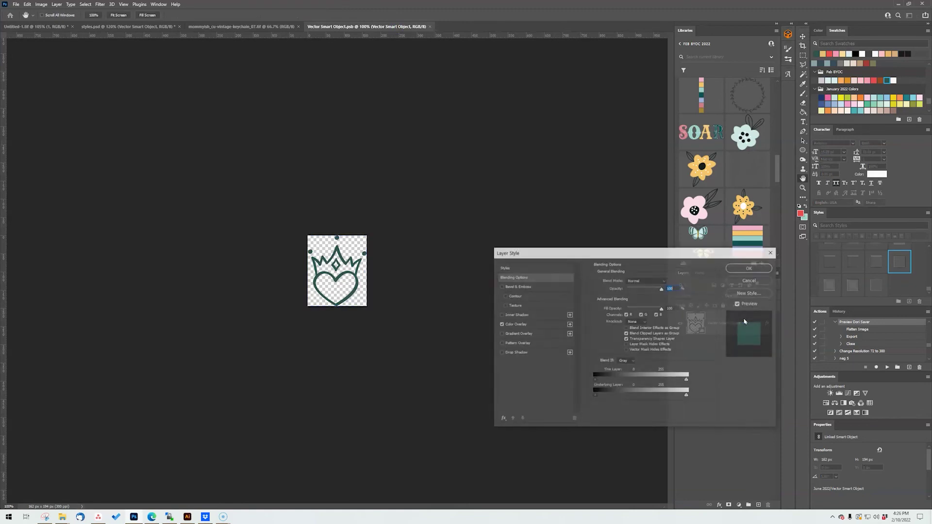
click(563, 324)
click(668, 282)
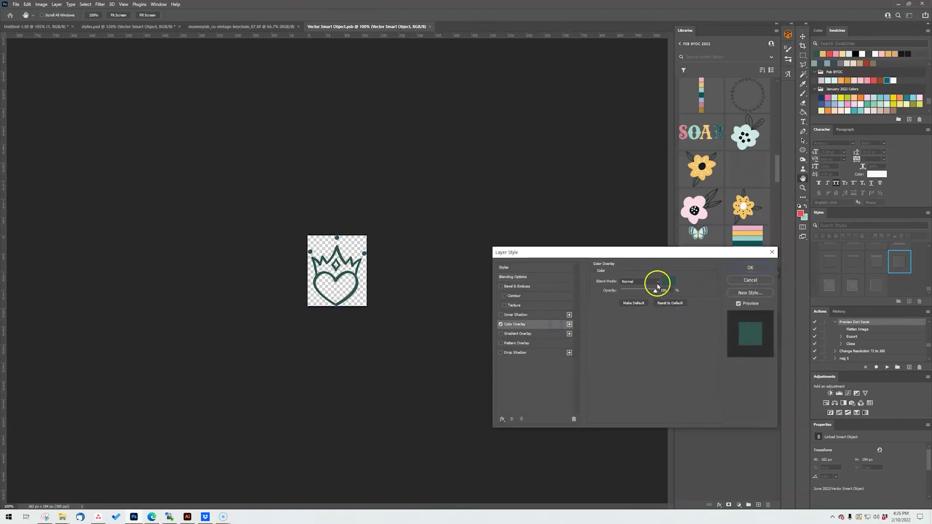
mouse_move(626, 377)
mouse_down()
mouse_move(578, 305)
mouse_move(611, 339)
mouse_move(583, 334)
mouse_up()
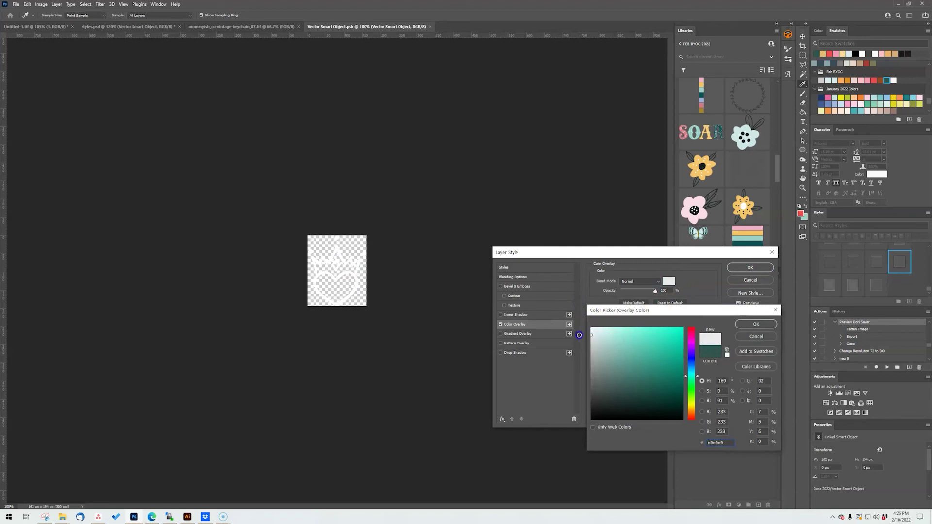
click(592, 336)
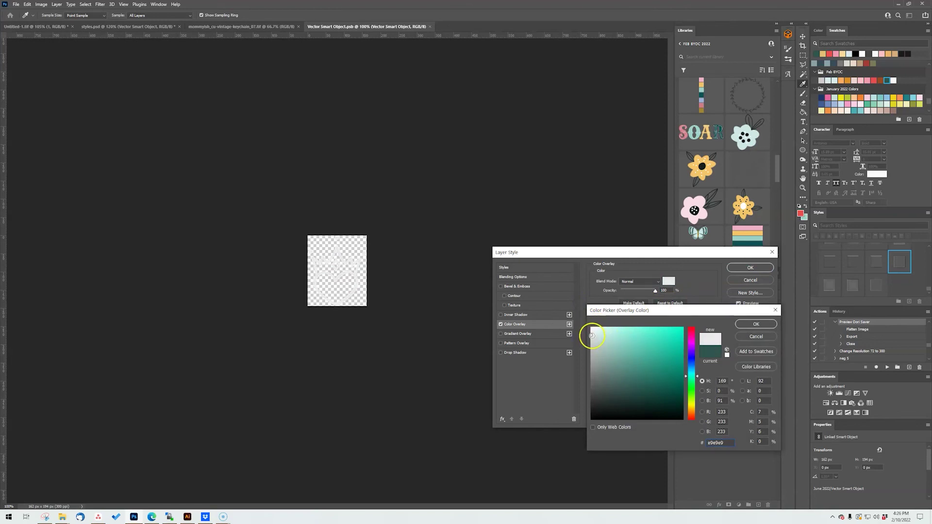
drag(591, 335, 590, 326)
click(755, 324)
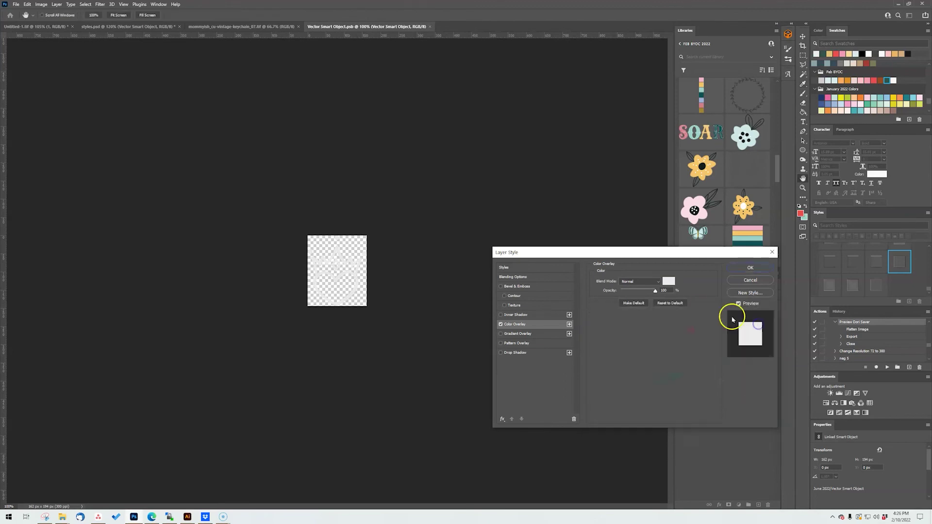
click(749, 268)
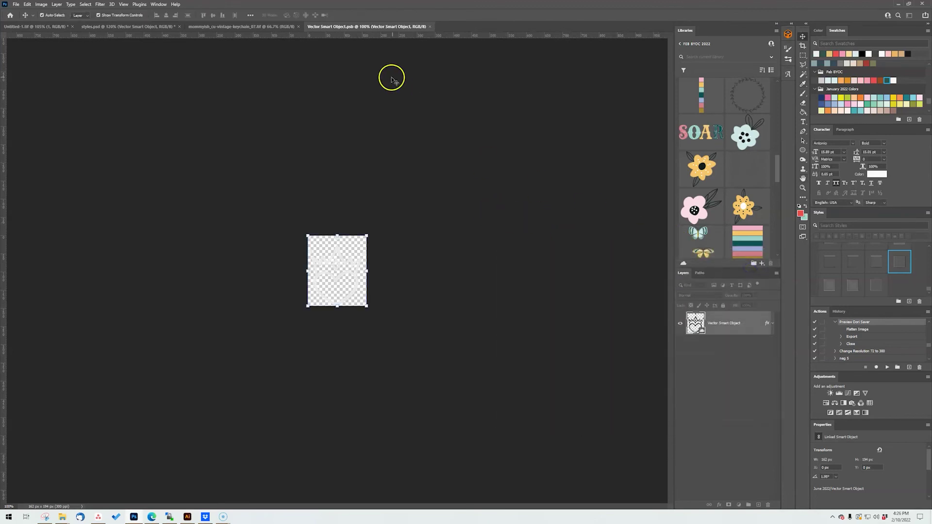
Step: Close the crown smart object and clear the layer selection on the keychain mockup
click(430, 27)
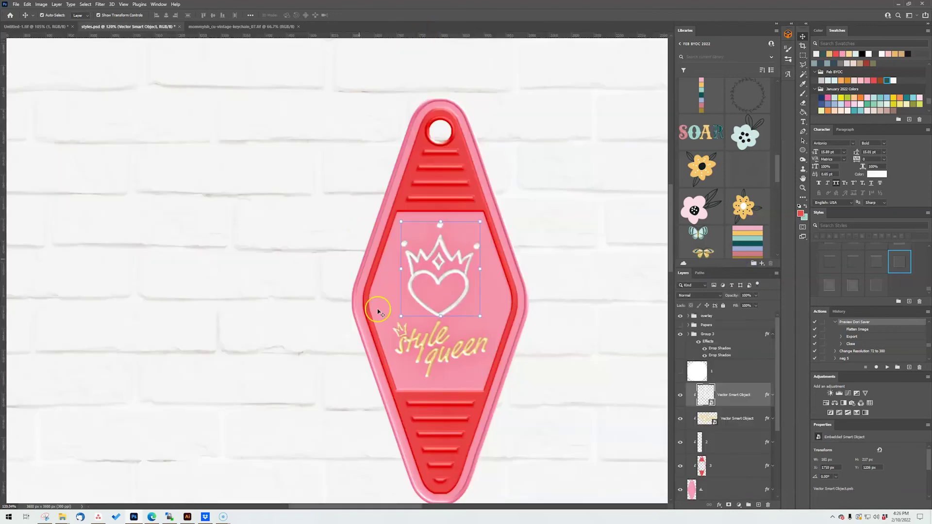
click(576, 261)
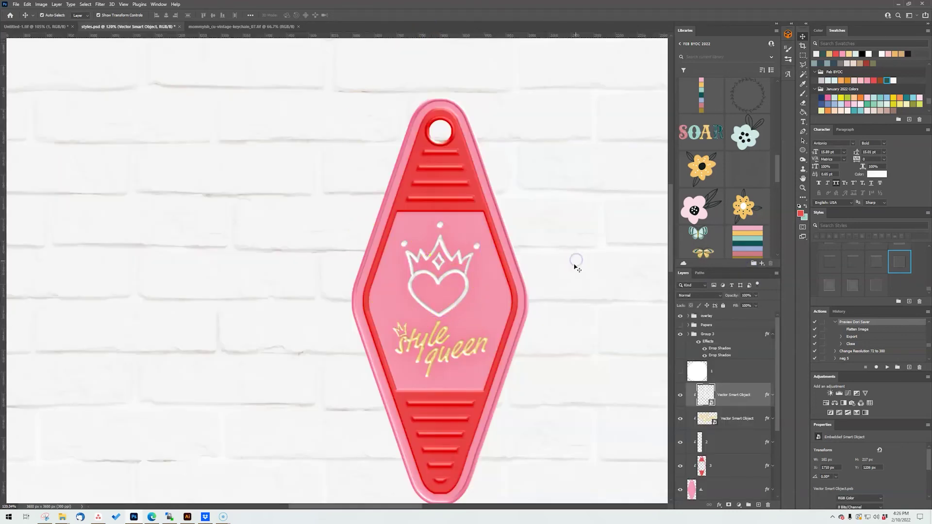
click(554, 354)
Step: Zoom out and back in on the finished mockup, then bring up File > Open
scroll(551, 359, down, 5)
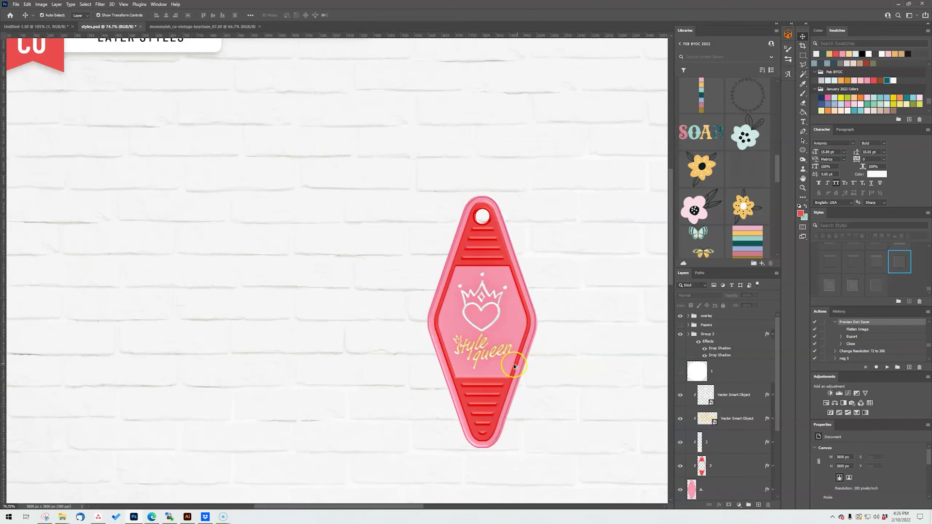
scroll(512, 367, down, 5)
scroll(512, 367, down, 2)
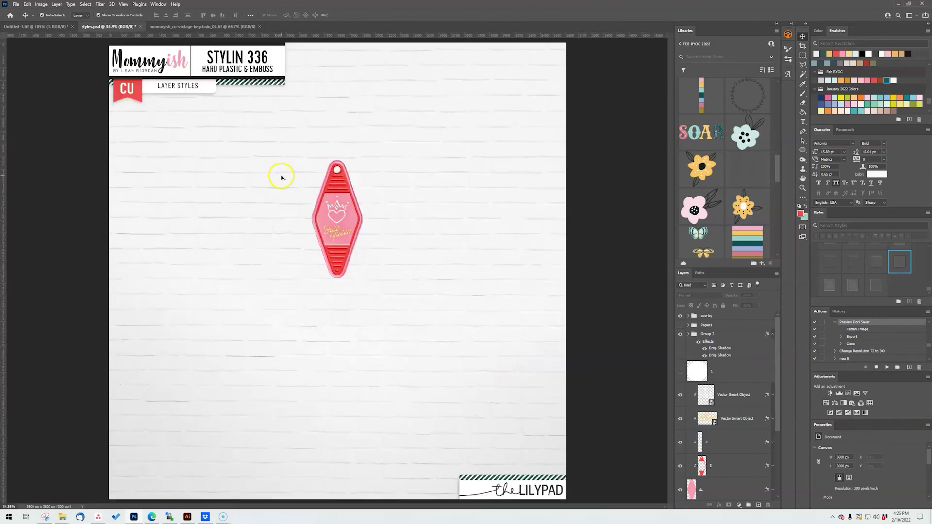
scroll(281, 178, up, 6)
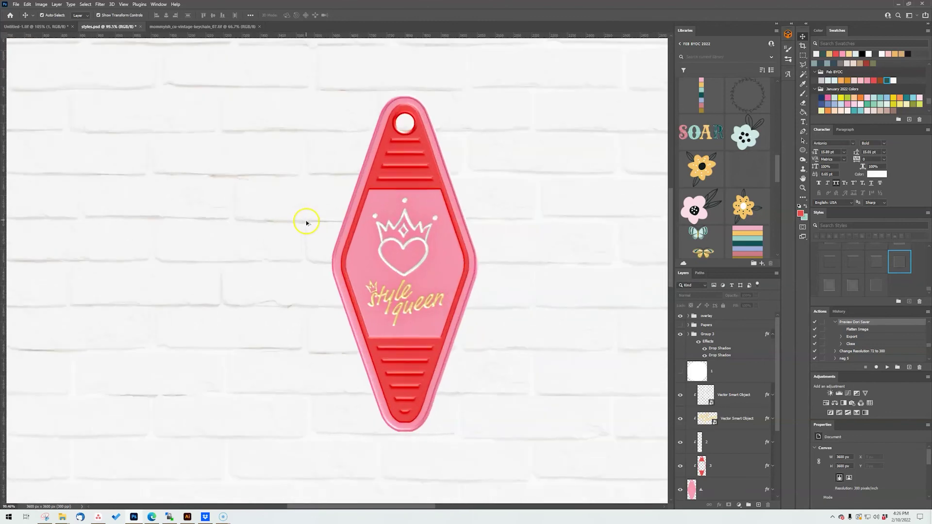
scroll(518, 323, up, 1)
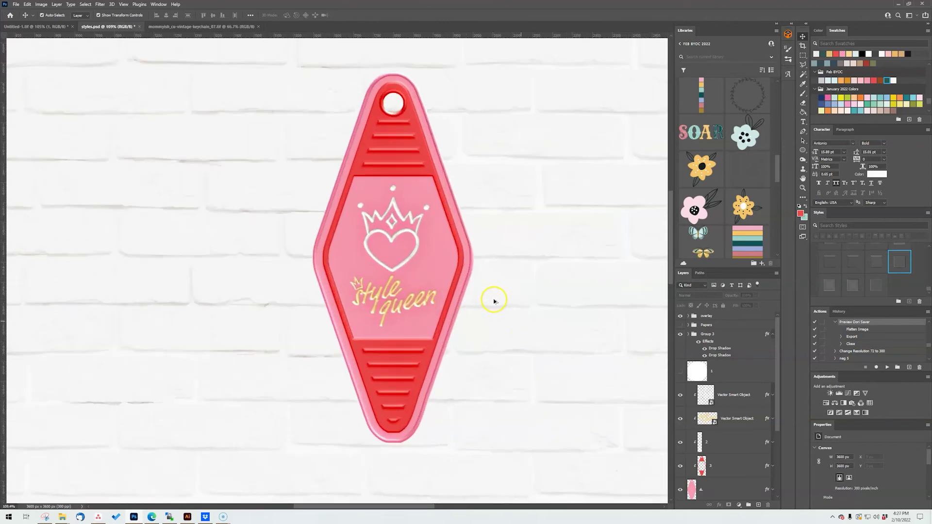
scroll(494, 265, down, 5)
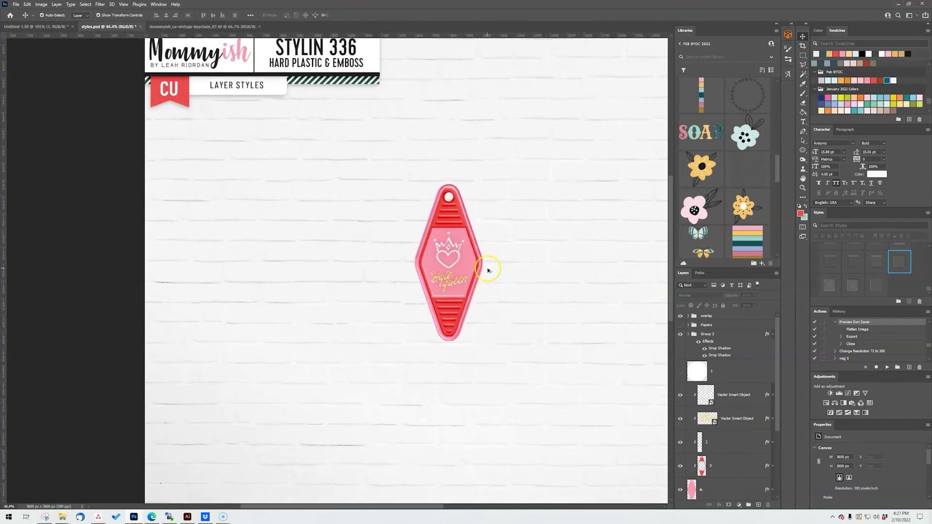
scroll(488, 271, down, 1)
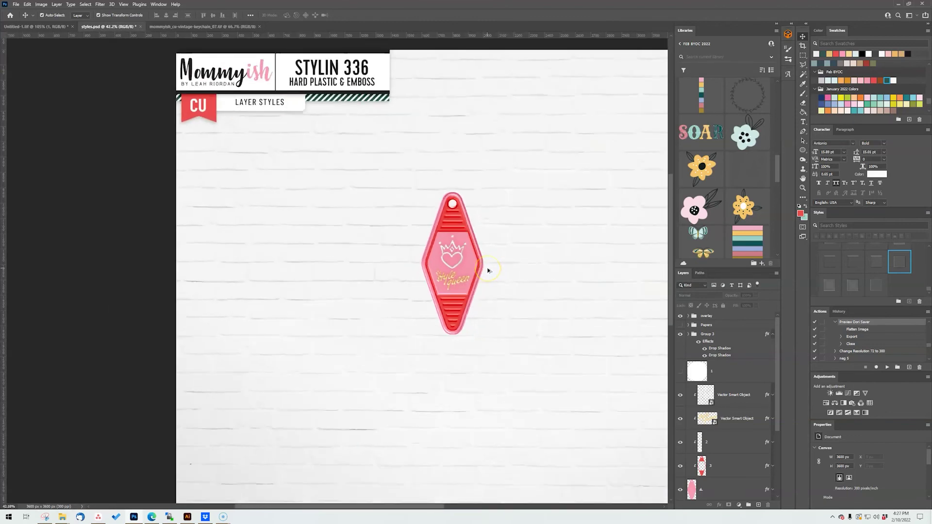
click(16, 5)
click(20, 19)
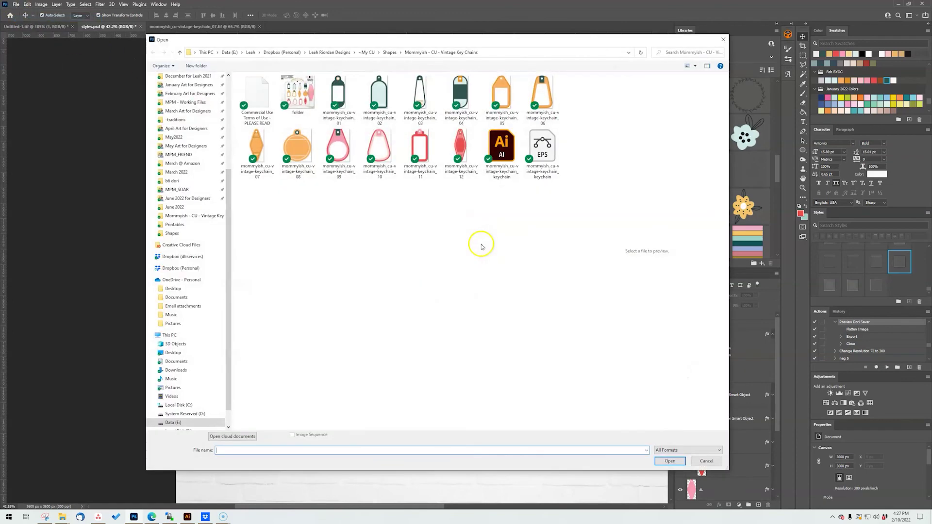
Step: Open folder.jpg, the Vintage Key Chains preview sheet of tag shapes
double_click(298, 92)
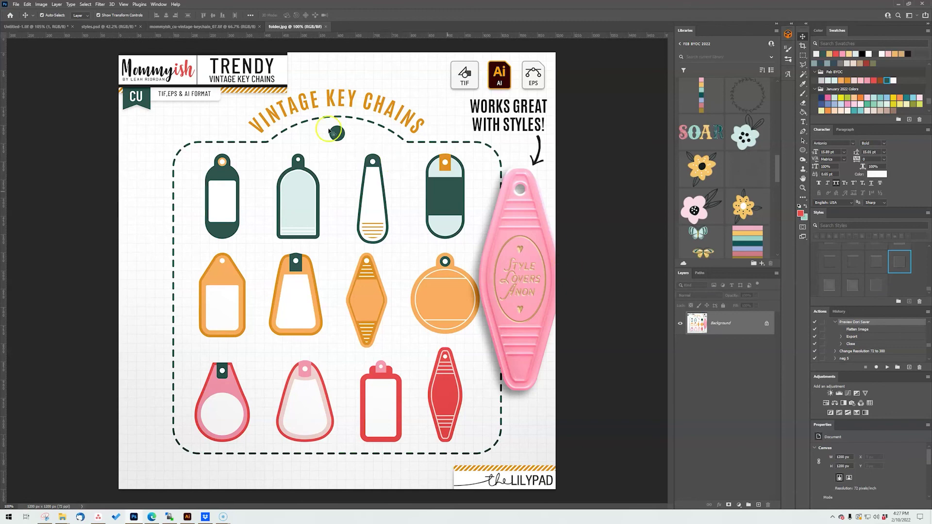
Step: Return to the styles.psd mockup by way of the keychain .tif tab and zoom in
click(209, 27)
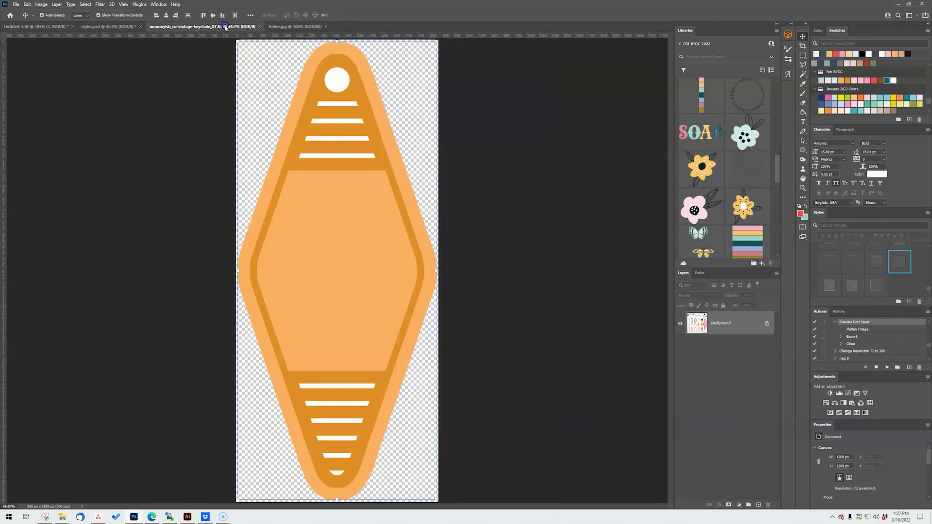
click(113, 26)
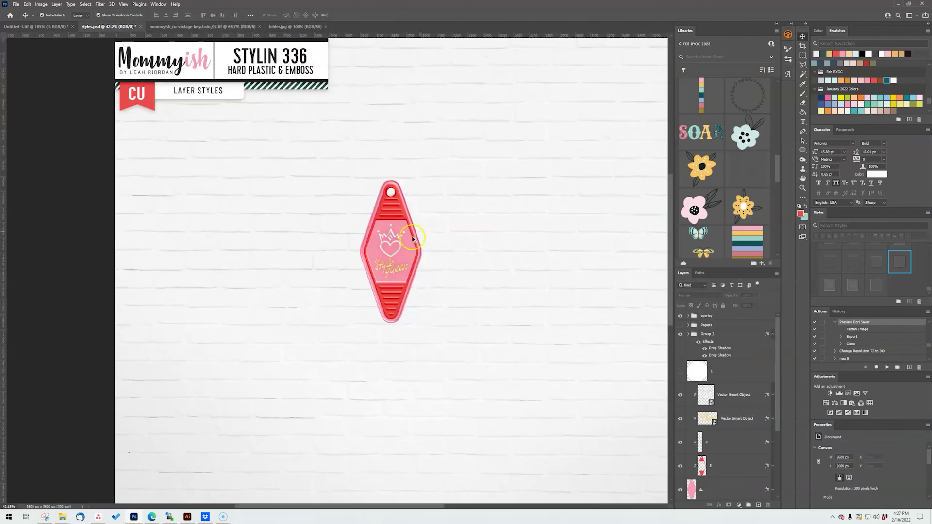
scroll(393, 252, up, 5)
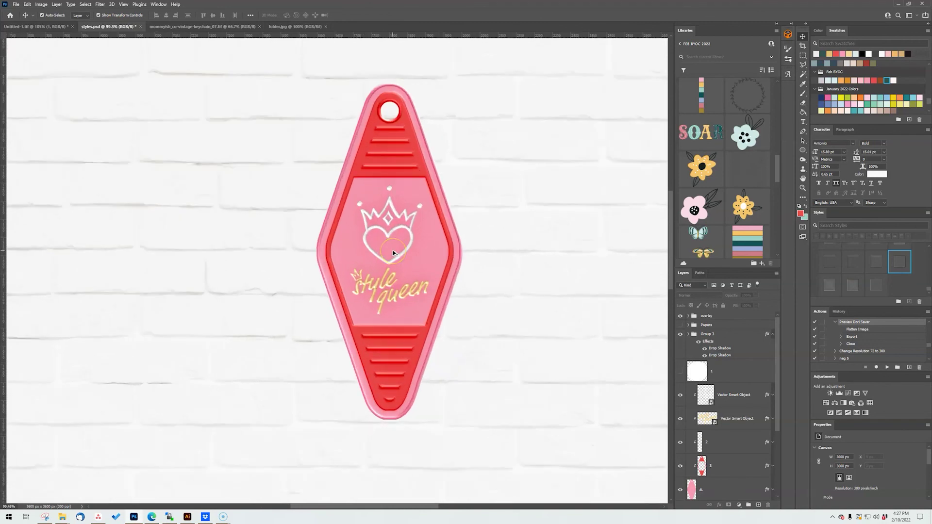